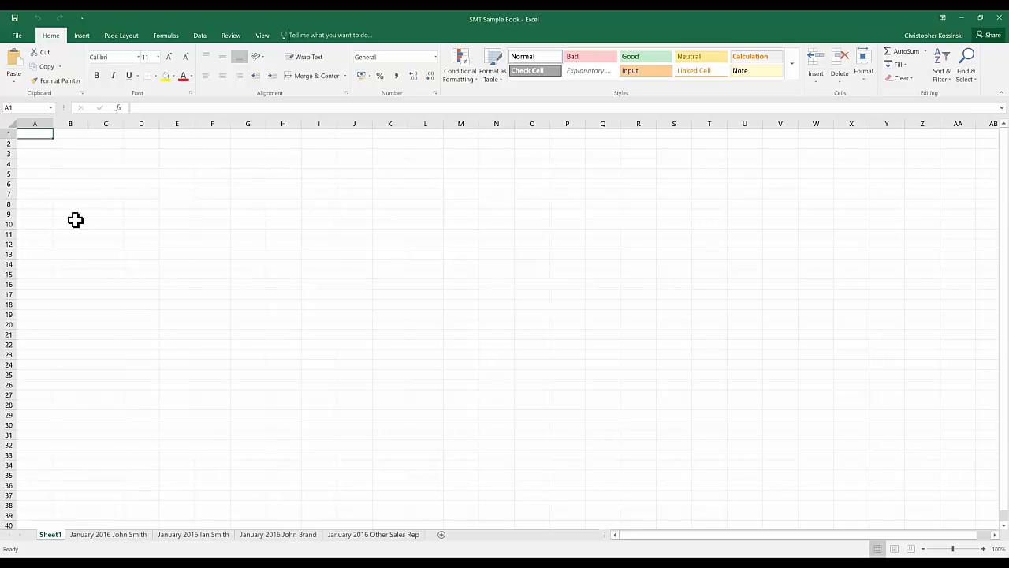
Step: Examine the transaction rows and profit figures on the first two sales reps' January 2016 sheets
left_click(99, 535)
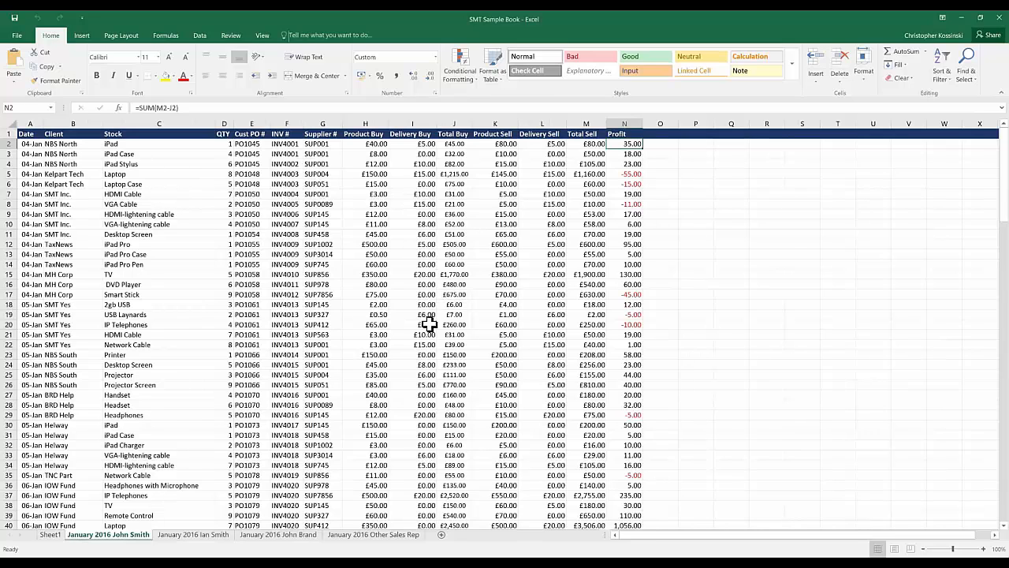
scroll(429, 323, "down", 1)
scroll(427, 333, "down", 4)
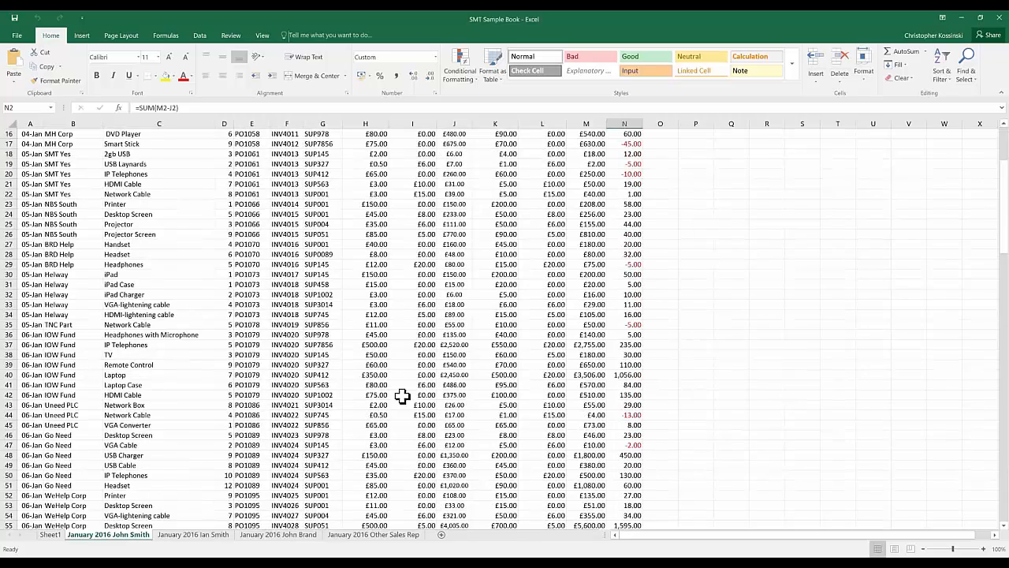
scroll(402, 396, "down", 6)
left_click(188, 536)
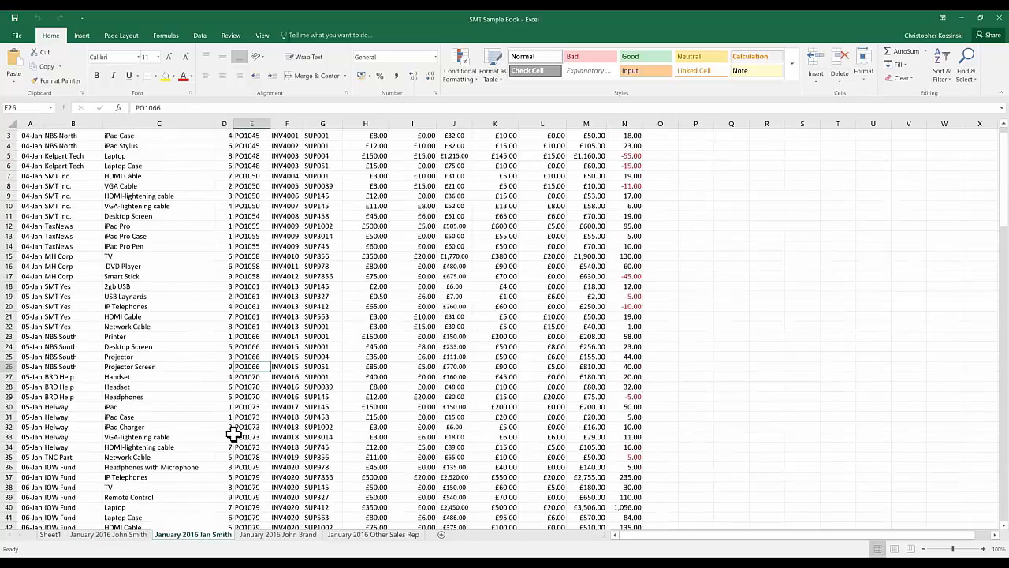
scroll(234, 433, "down", 6)
scroll(250, 474, "up", 3)
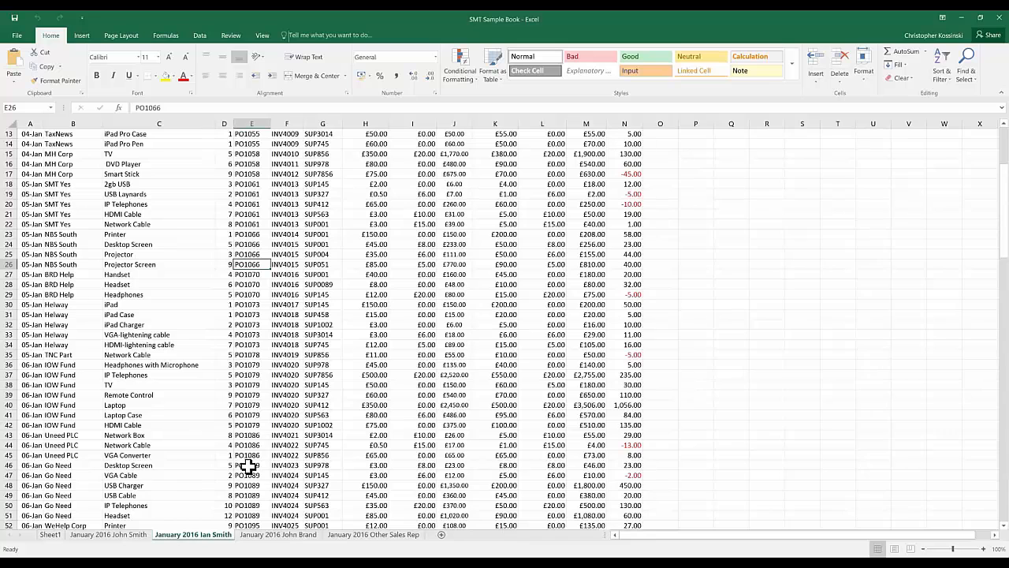
scroll(228, 332, "up", 4)
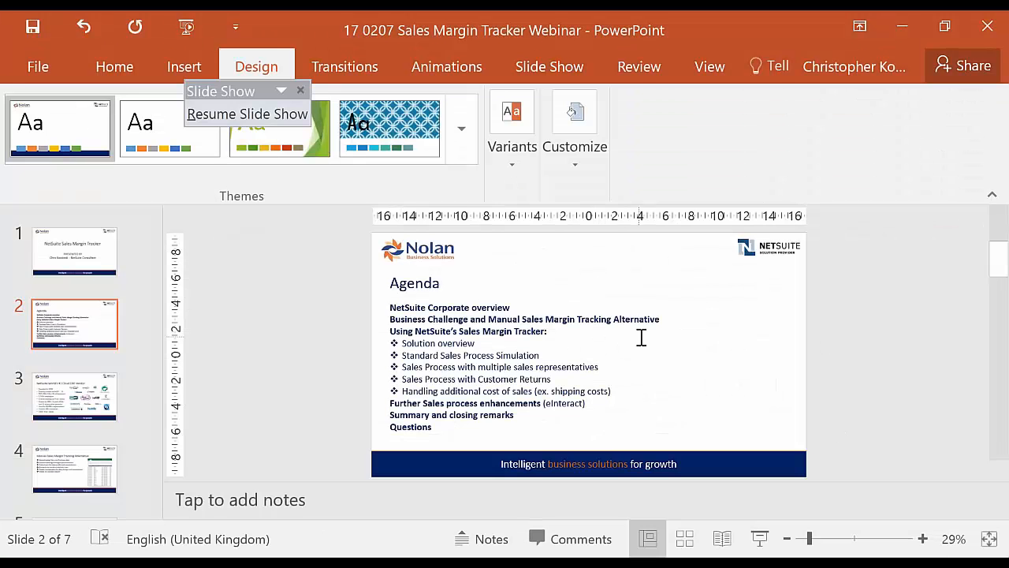
Step: Switch to PowerPoint, resume the webinar slide show and advance to the DEMO slide
left_click(641, 337)
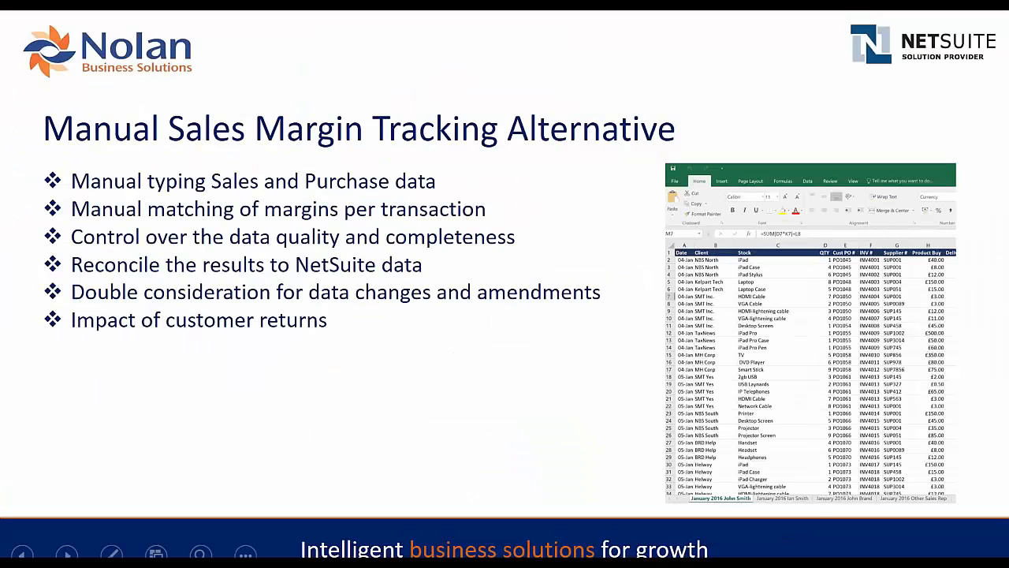
key("Right")
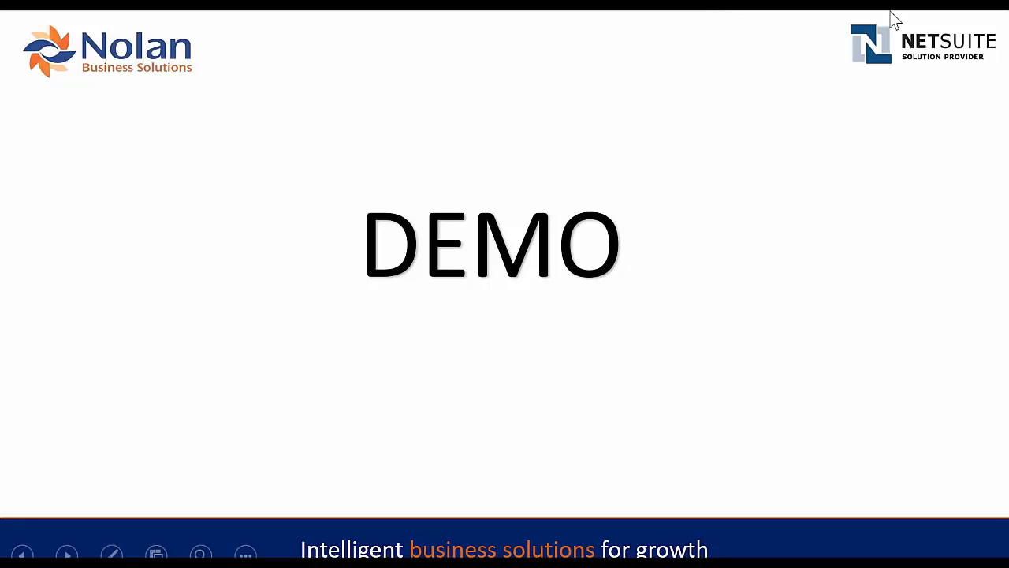
left_click_drag(1008, 57, 47, 2)
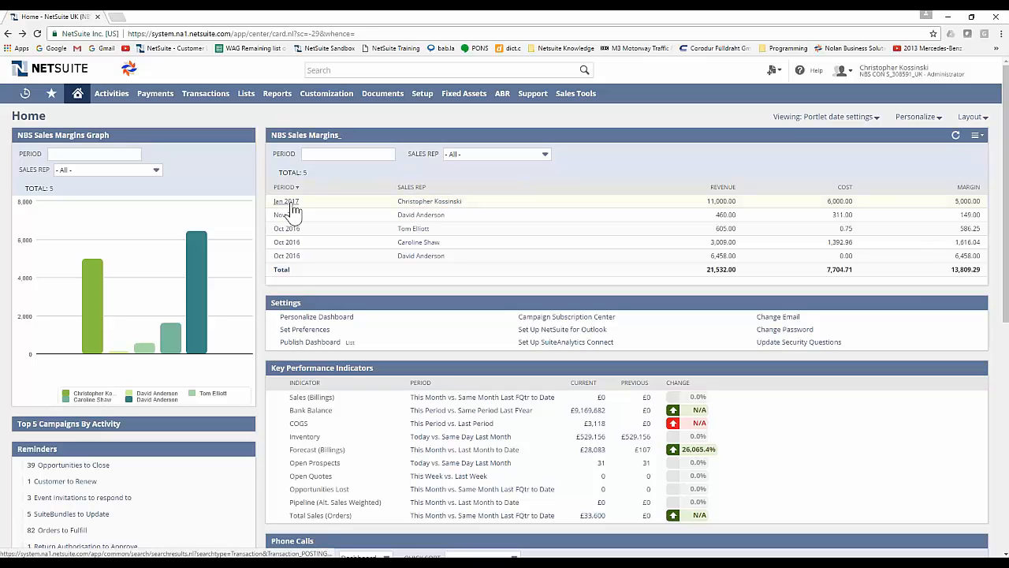
Step: In NetSuite, open the Jan 2017 sales margin details in a new tab and review the underlying invoice's margin fields and items
middle_click(425, 203)
left_click(173, 17)
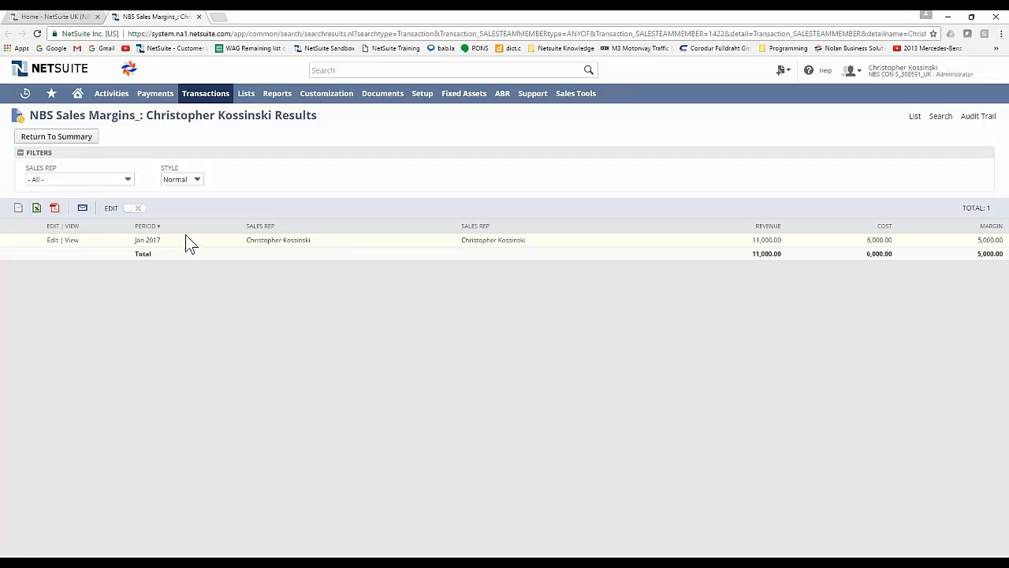
left_click(76, 241)
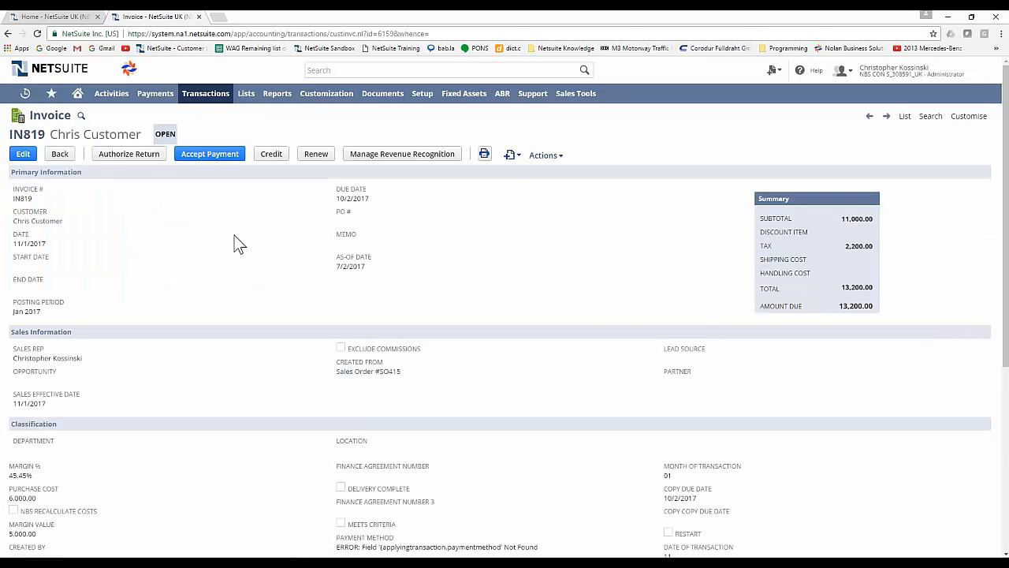
scroll(252, 281, "down", 2)
scroll(268, 308, "down", 2)
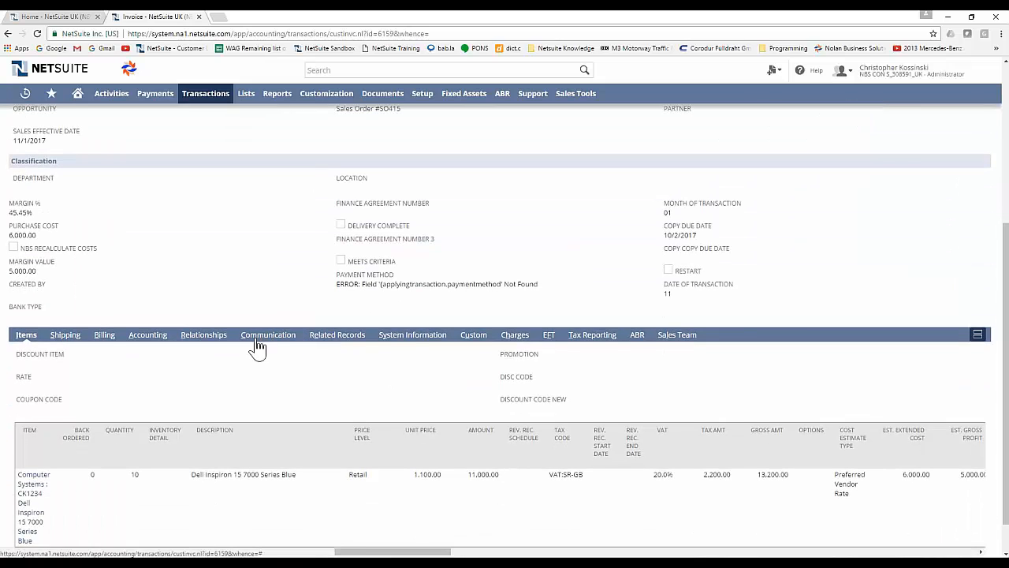
scroll(256, 344, "down", 1)
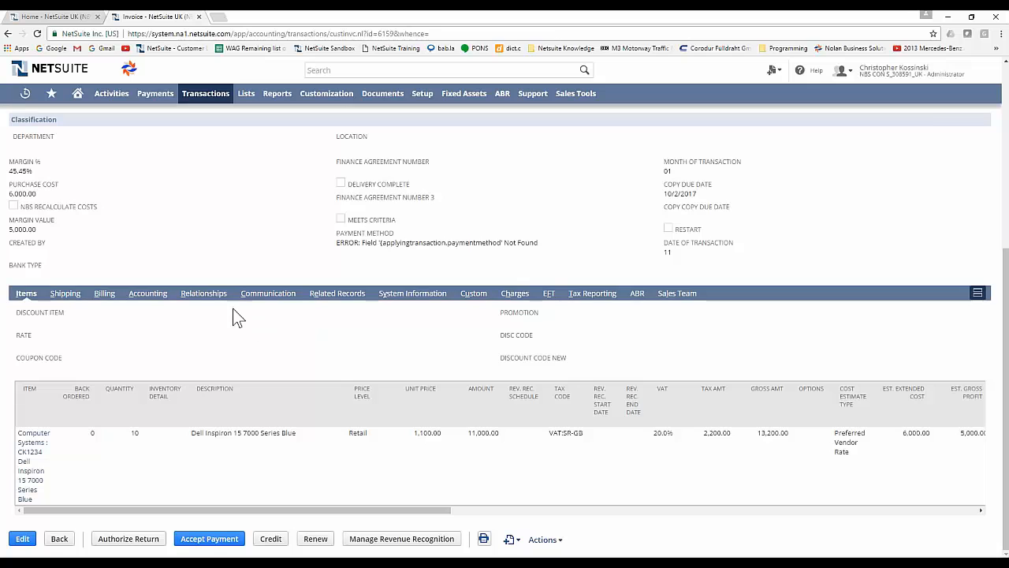
scroll(238, 292, "up", 5)
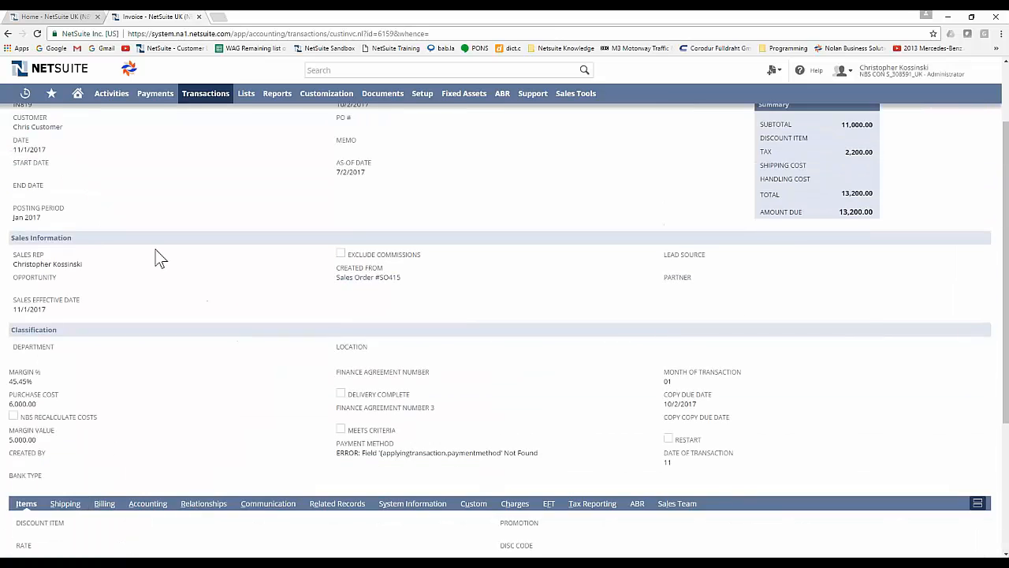
Step: Edit the invoice, replace the employee on its sales team line with a different sales rep, and save it
left_click(24, 157)
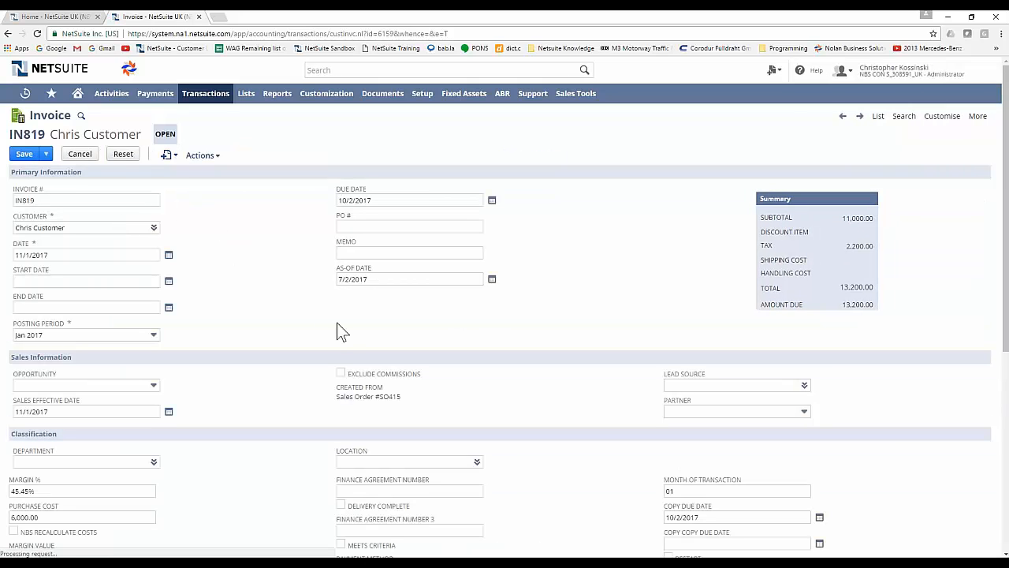
scroll(340, 354, "down", 1)
scroll(340, 354, "down", 3)
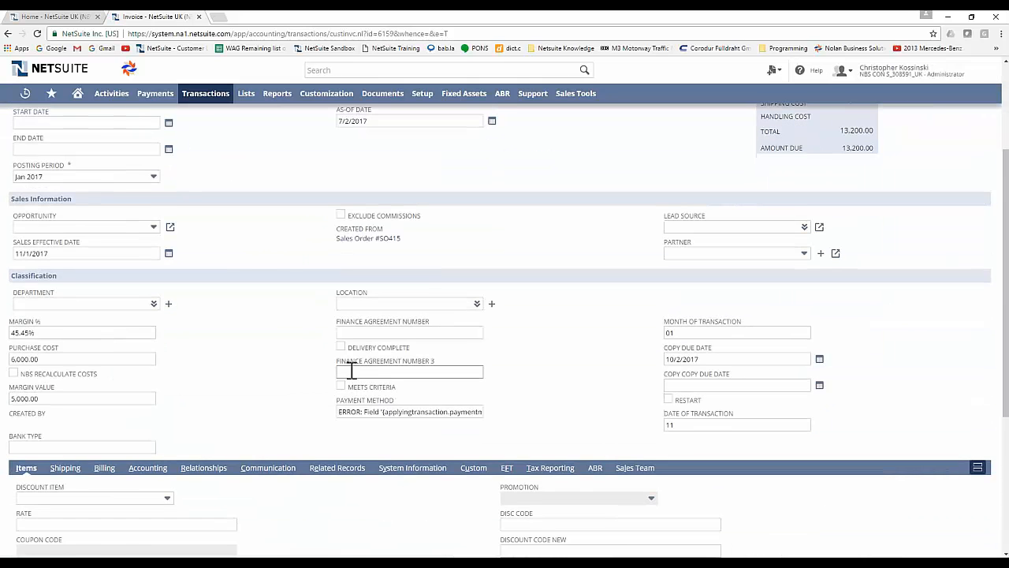
left_click(635, 373)
left_click(84, 468)
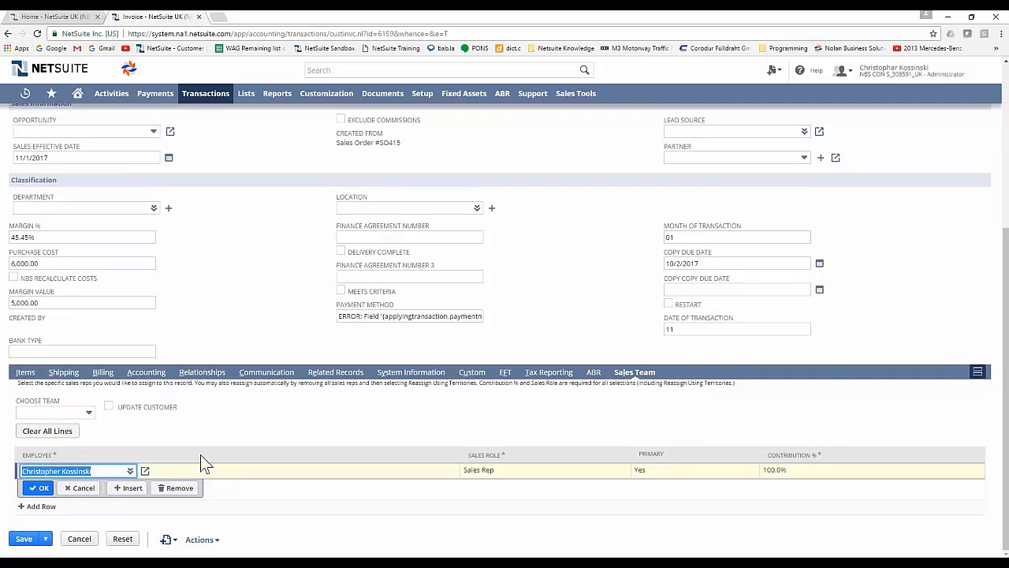
type("carolin")
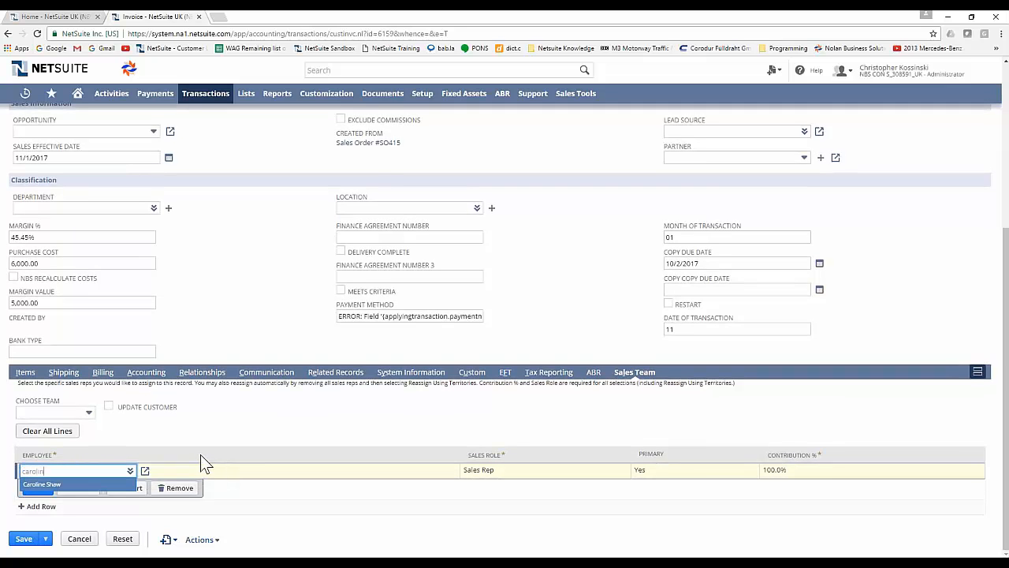
key("Tab")
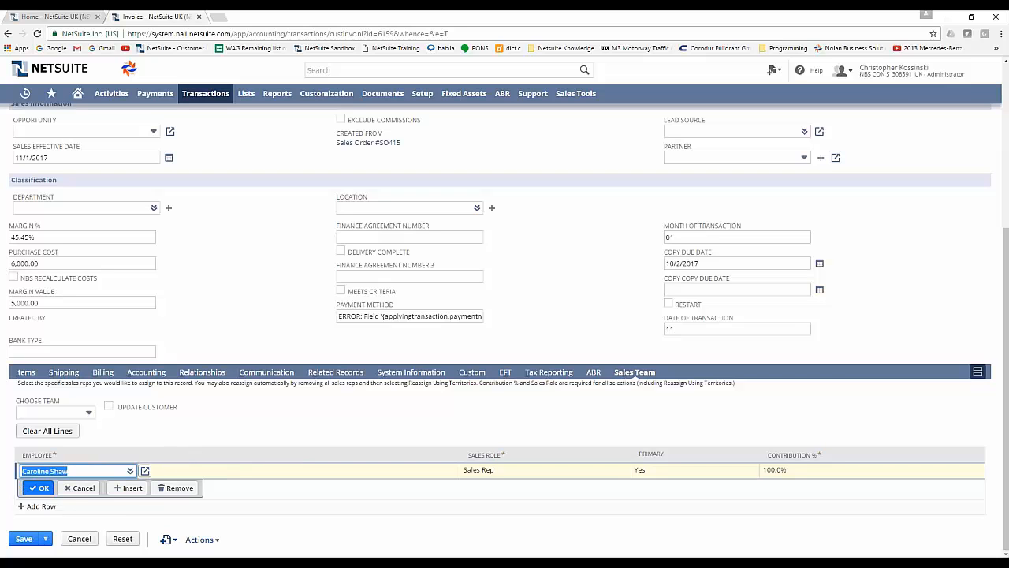
left_click(38, 487)
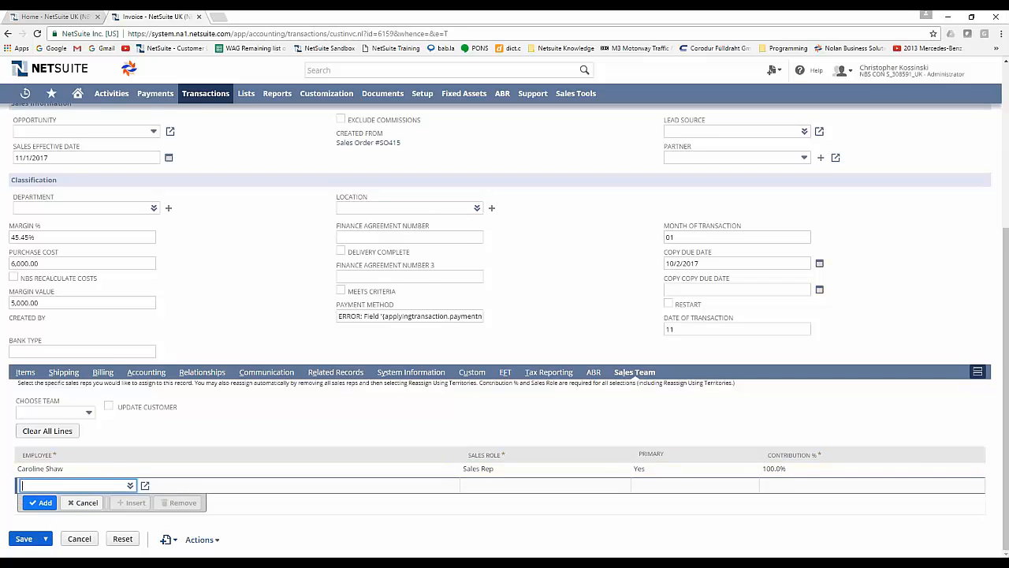
left_click(25, 538)
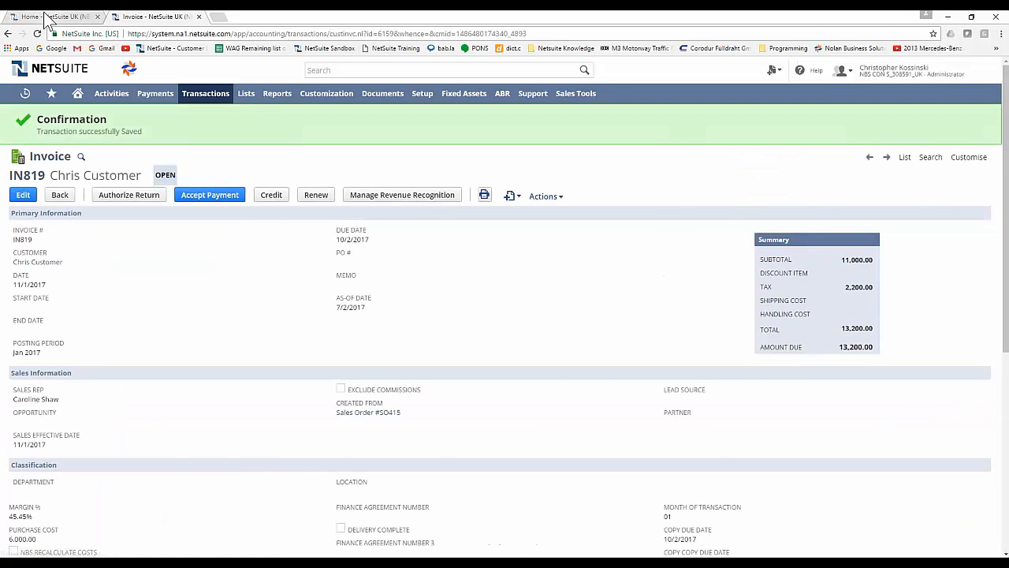
Step: Refresh the NBS Sales Margins list and graph on the Home dashboard and examine the margin bars per sales rep
left_click(45, 17)
left_click(956, 137)
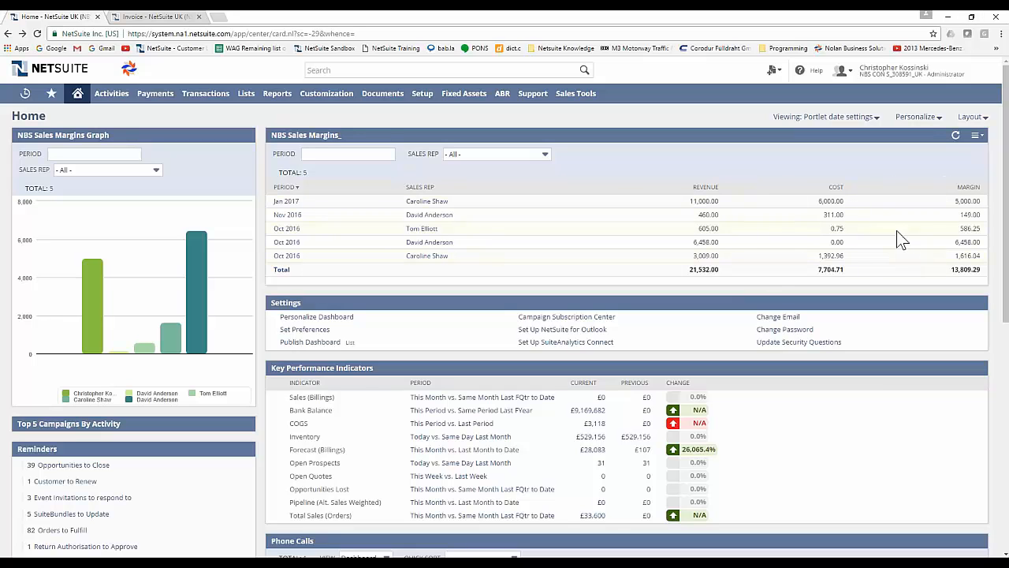
left_click(223, 137)
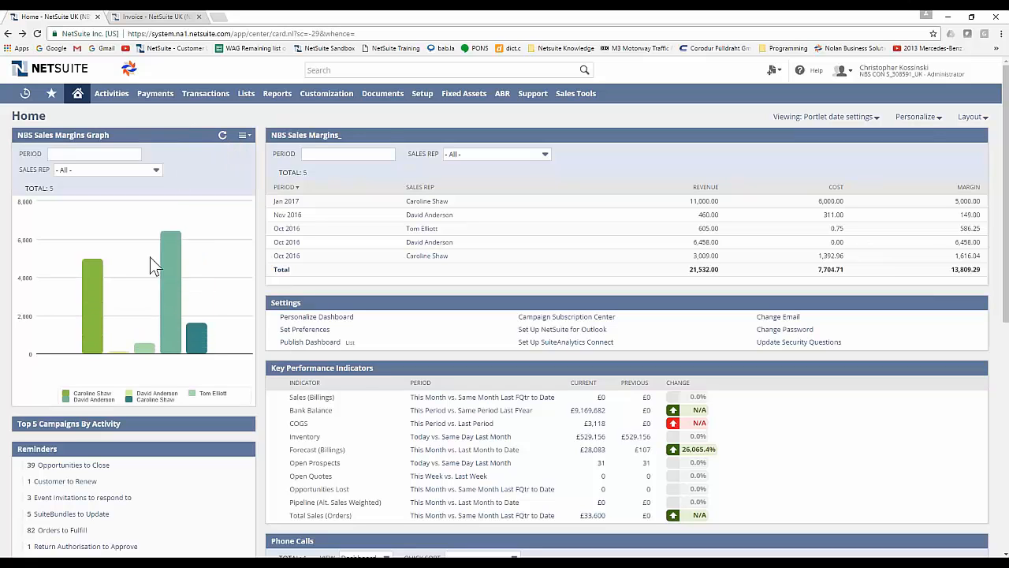
mouse_move(86, 300)
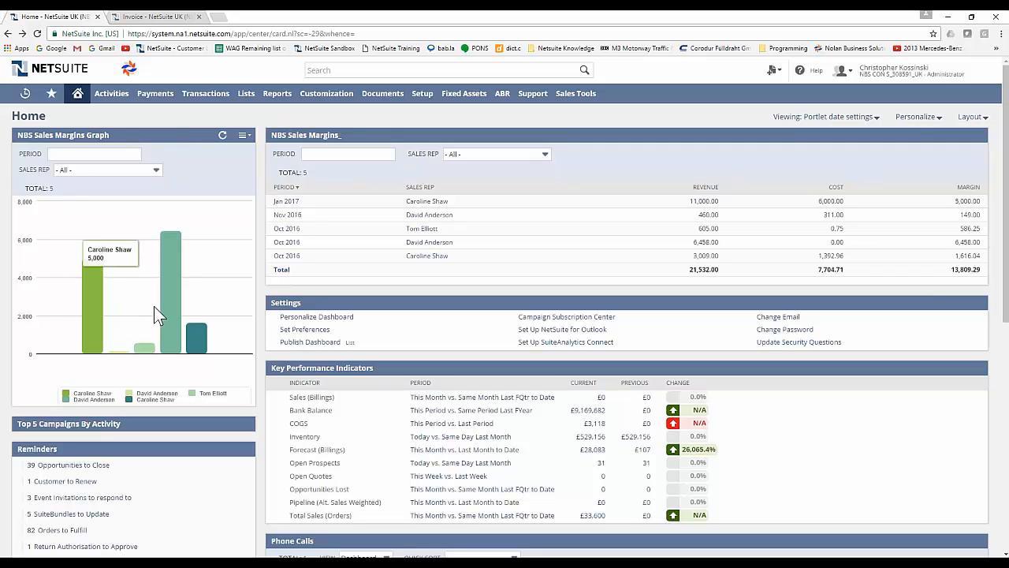
mouse_move(177, 320)
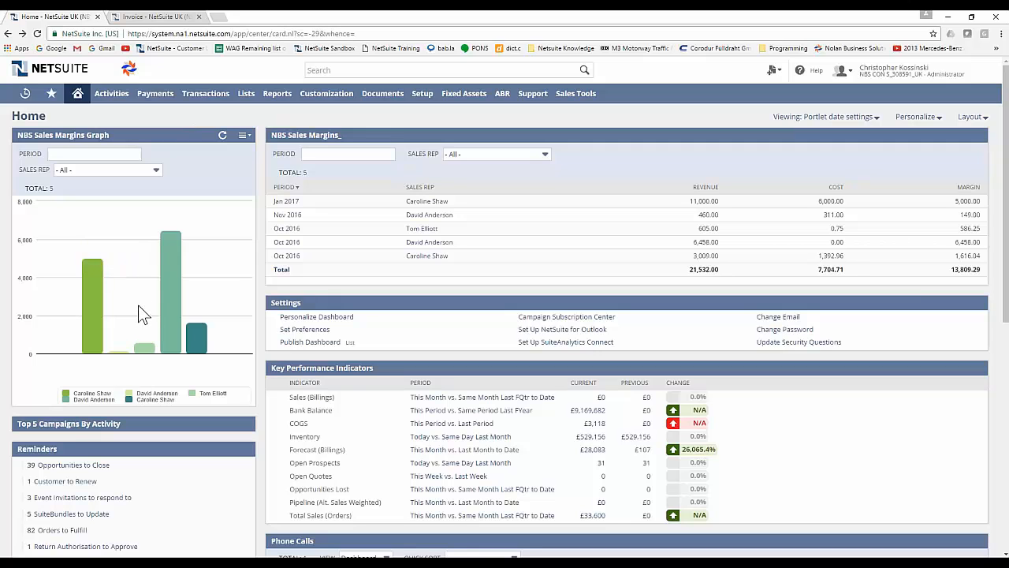
mouse_move(175, 288)
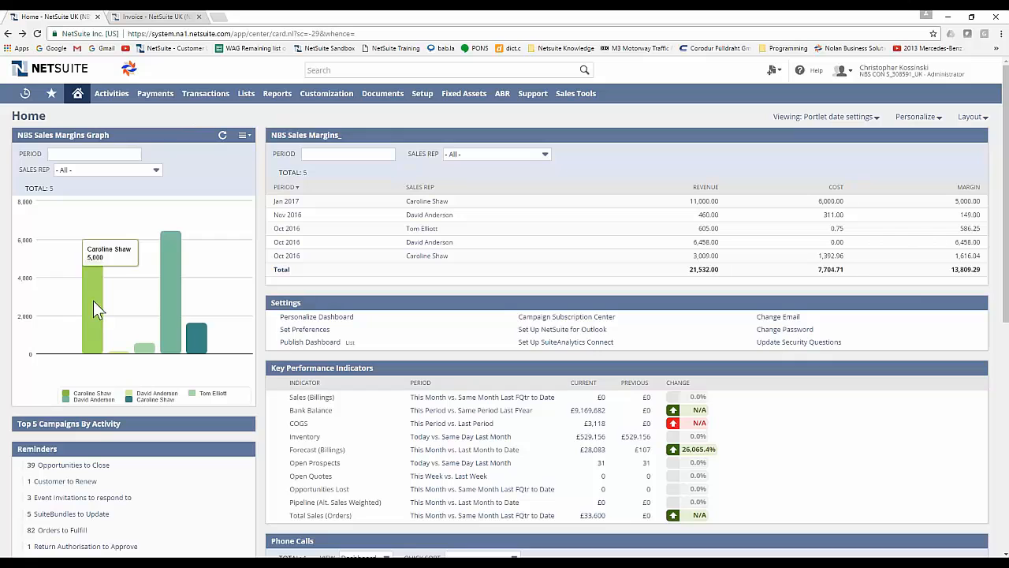
mouse_move(119, 353)
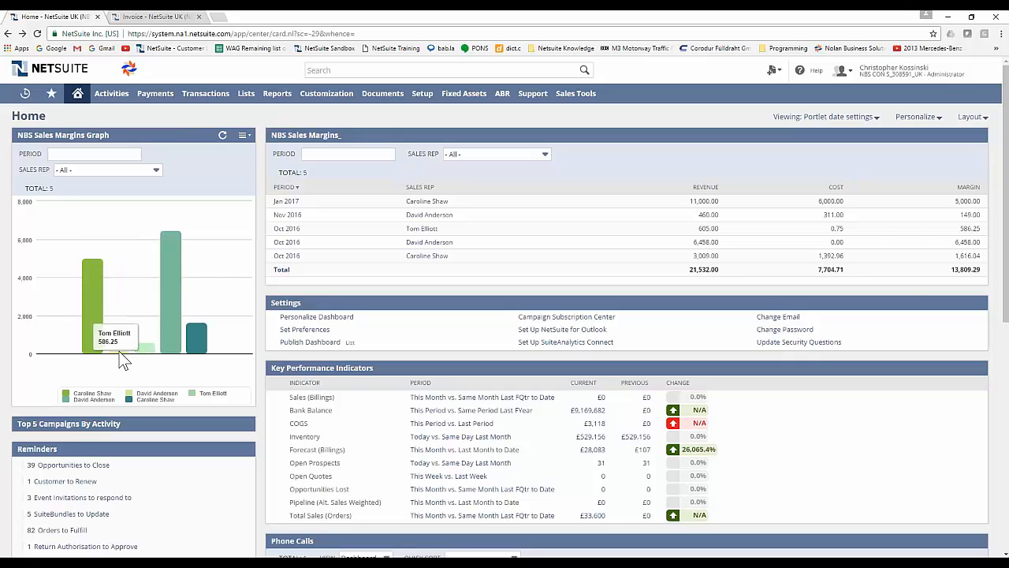
mouse_move(180, 340)
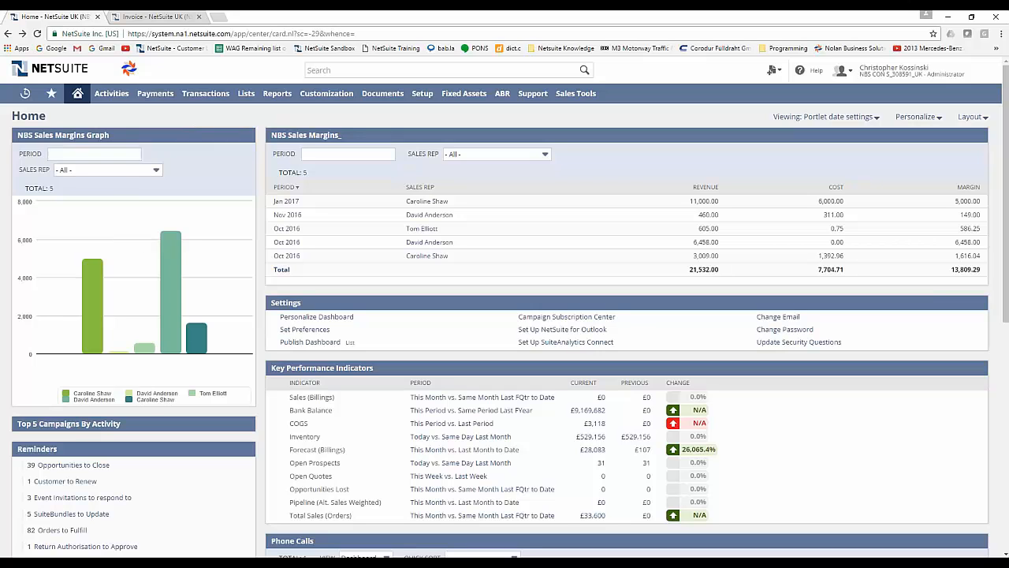
Step: Start a new sales order for the same customer as the invoice and set its status to Pending Fulfillment
mouse_move(208, 99)
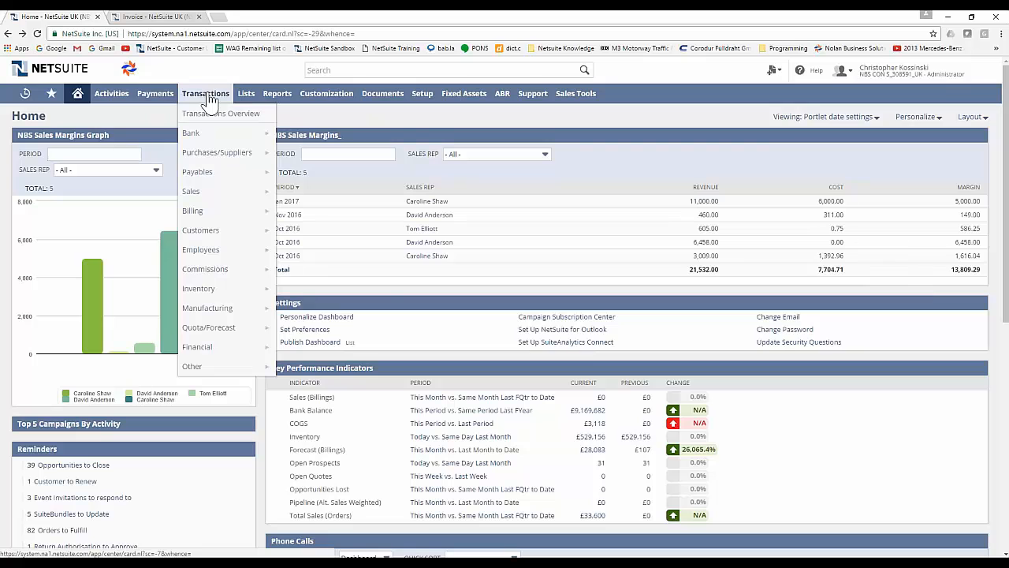
mouse_move(210, 191)
left_click(315, 230)
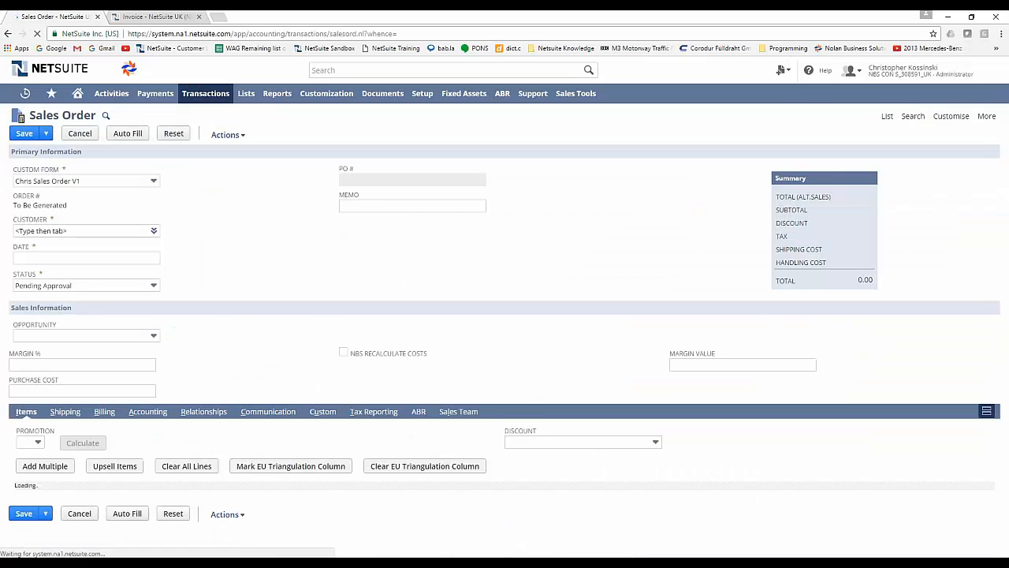
left_click(77, 230)
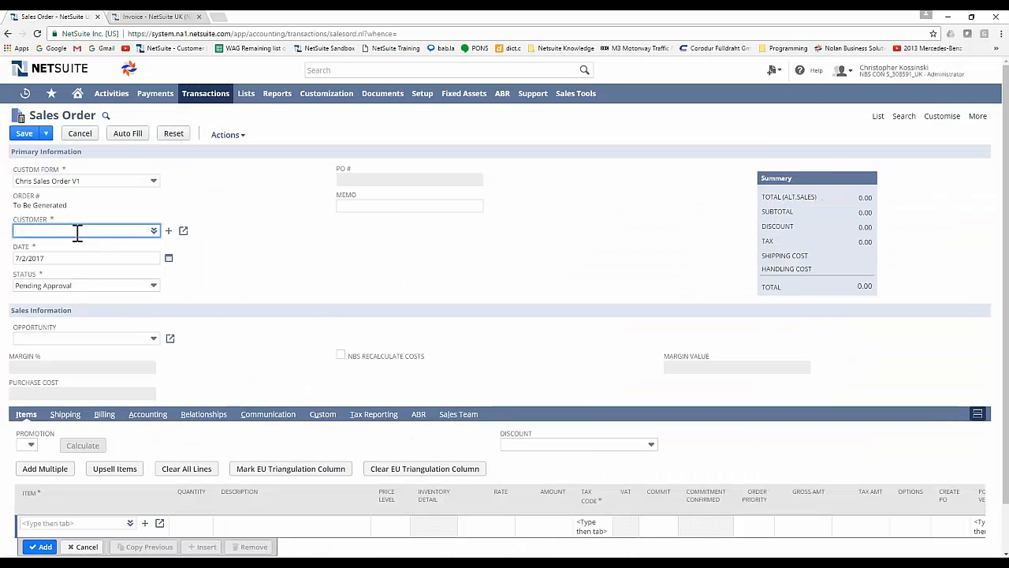
type("chris")
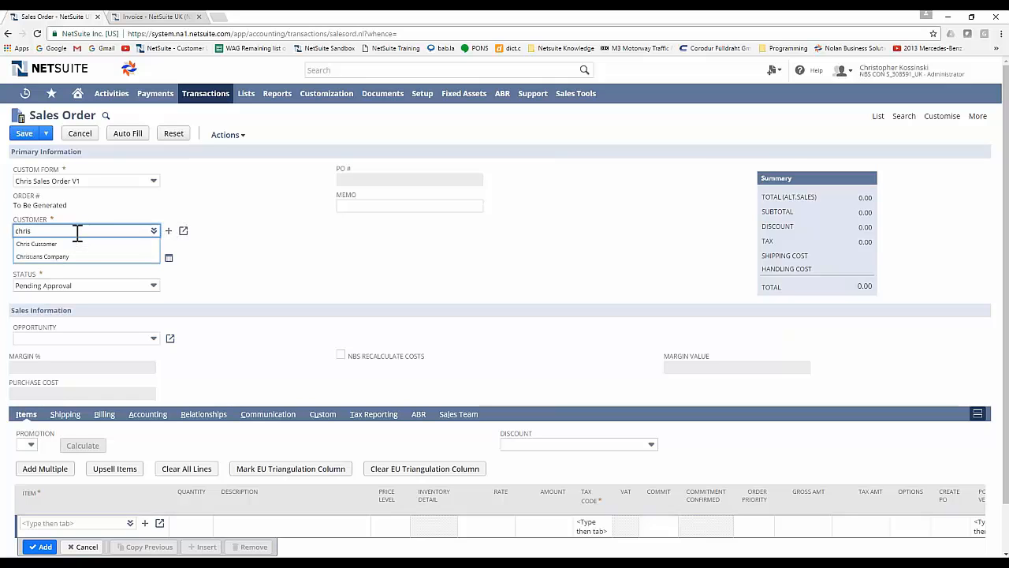
left_click(81, 245)
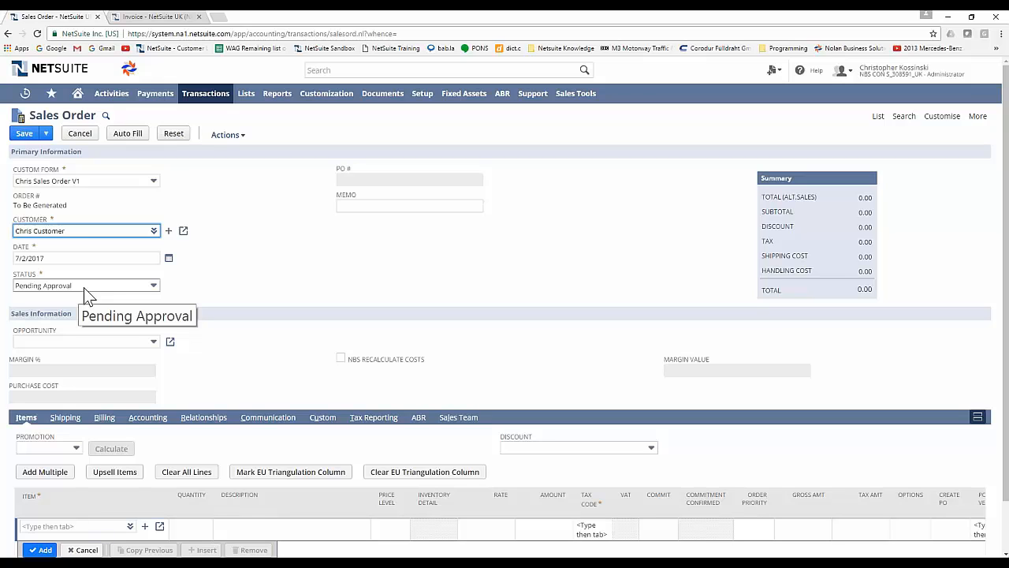
left_click(87, 288)
left_click(81, 315)
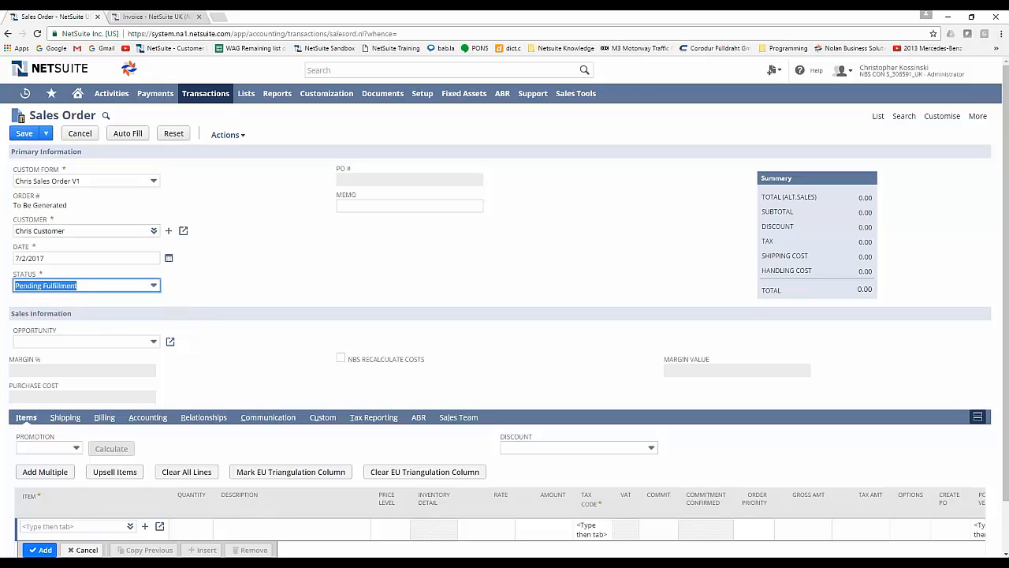
left_click(221, 296)
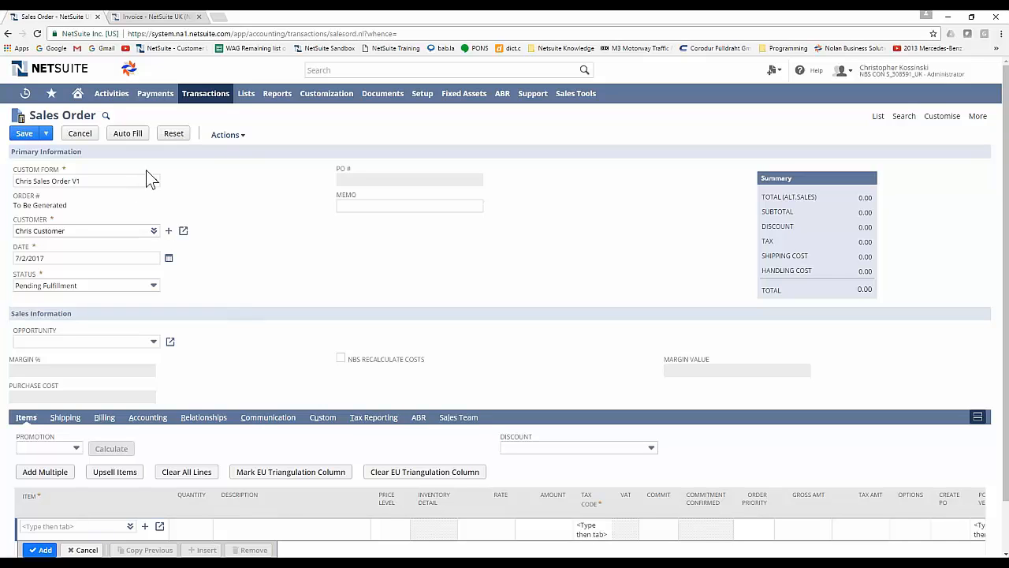
Step: Check the sales order's sales team and enter item CK1234 Dell Inspiron 15 7000 Series Blue with a quantity of 10
left_click(464, 418)
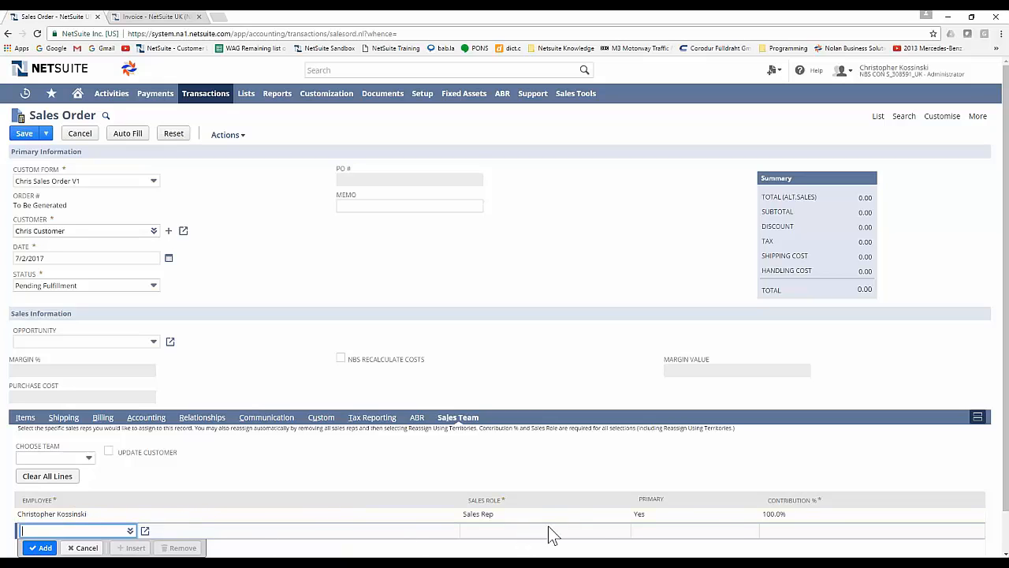
left_click(27, 423)
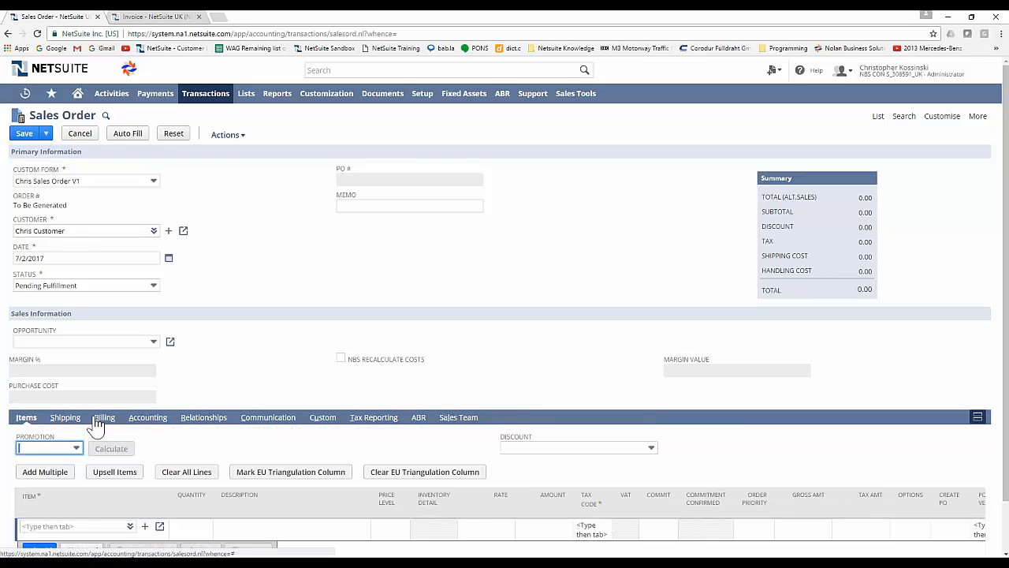
left_click(93, 525)
type("del")
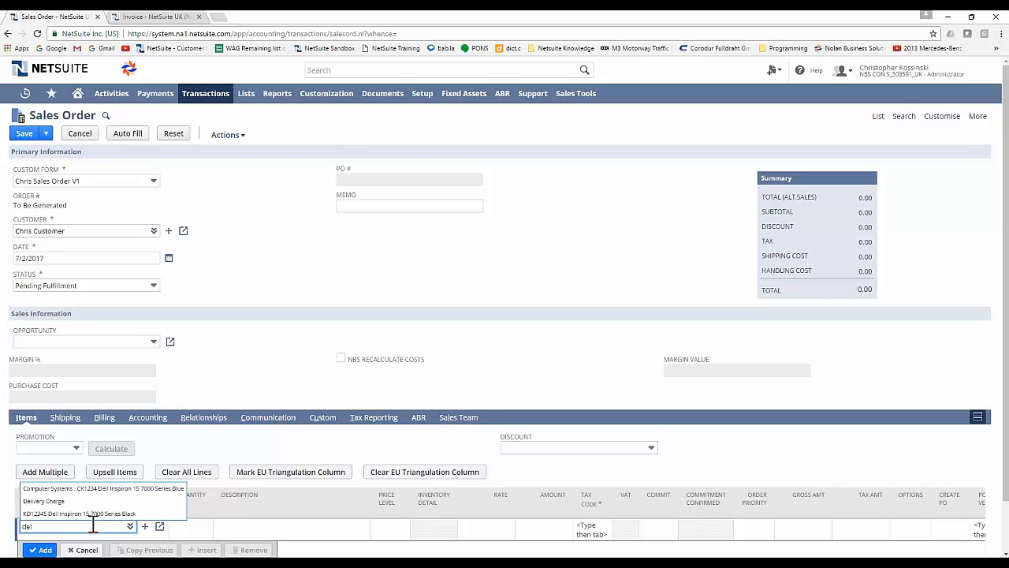
left_click(102, 488)
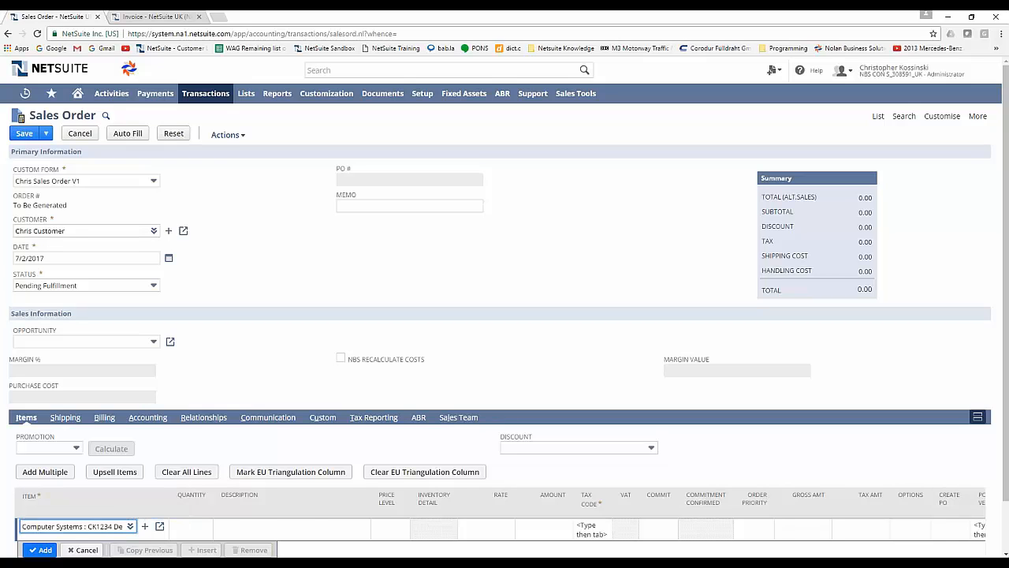
left_click(196, 532)
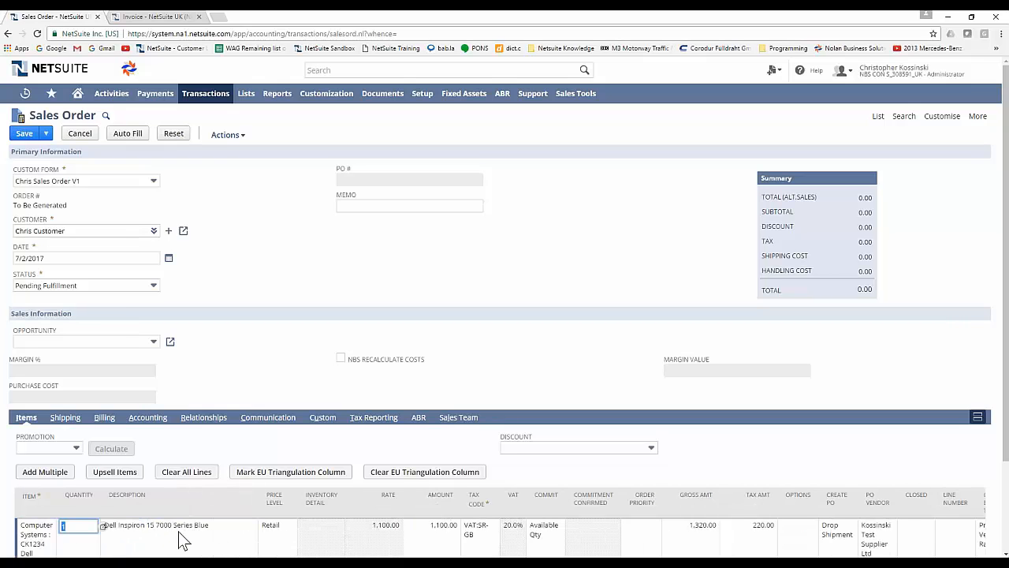
type("10")
left_click(181, 540)
Step: Review the item line's cost columns, add the line with price level Custom and rate 900, and save the sales order
scroll(377, 487, "down", 2)
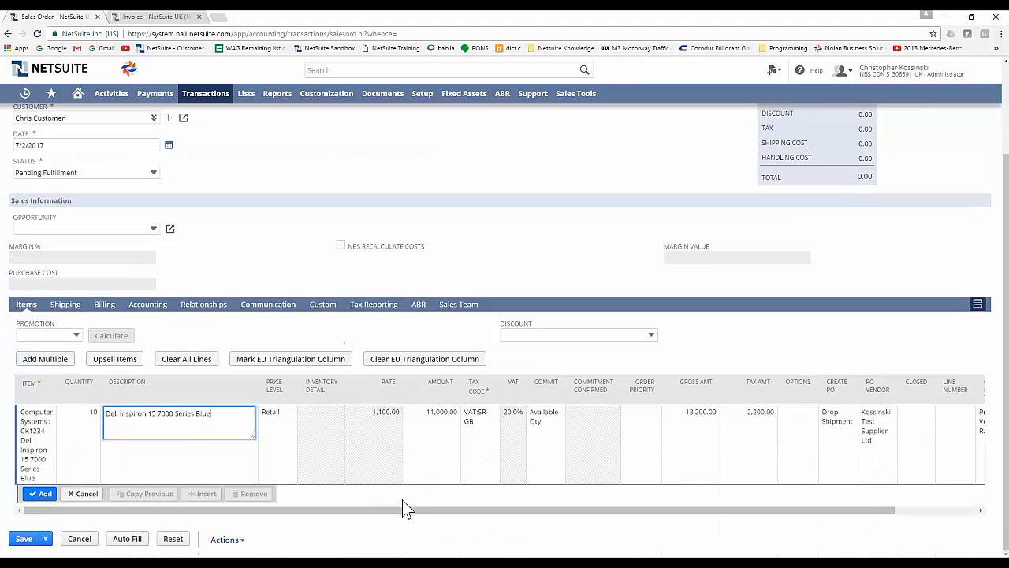
left_click_drag(365, 510, 465, 521)
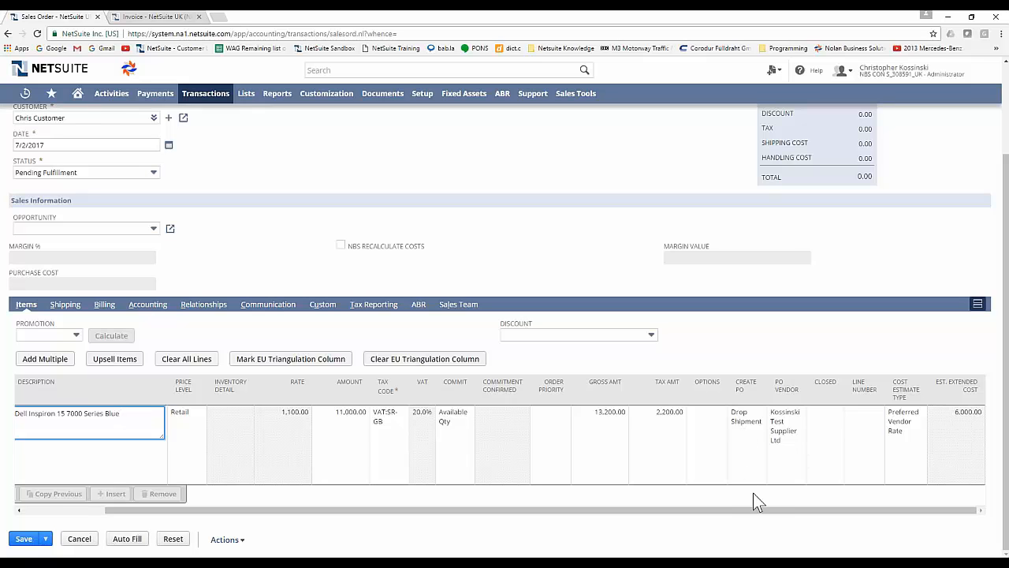
left_click_drag(762, 516, 674, 514)
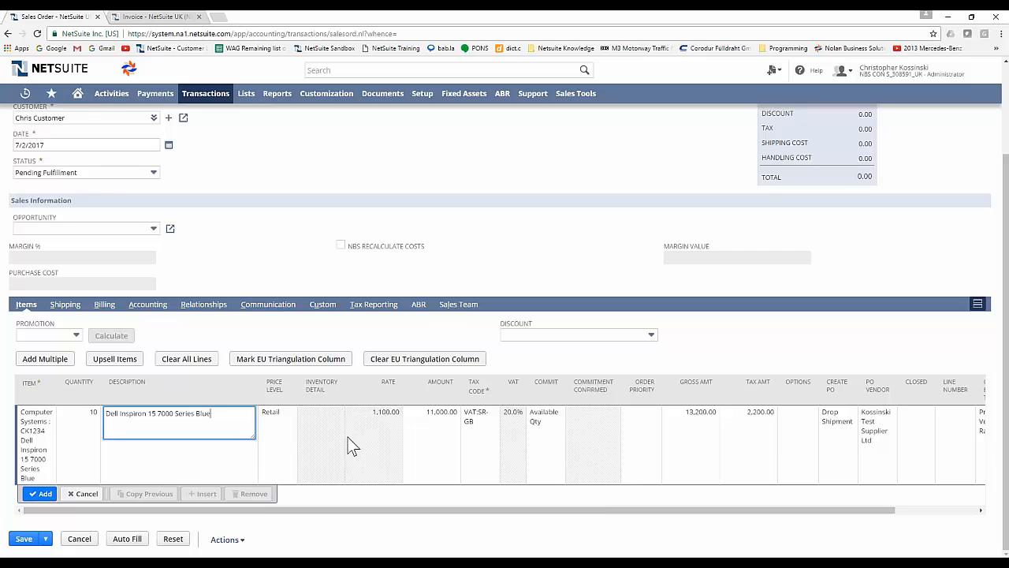
left_click(285, 419)
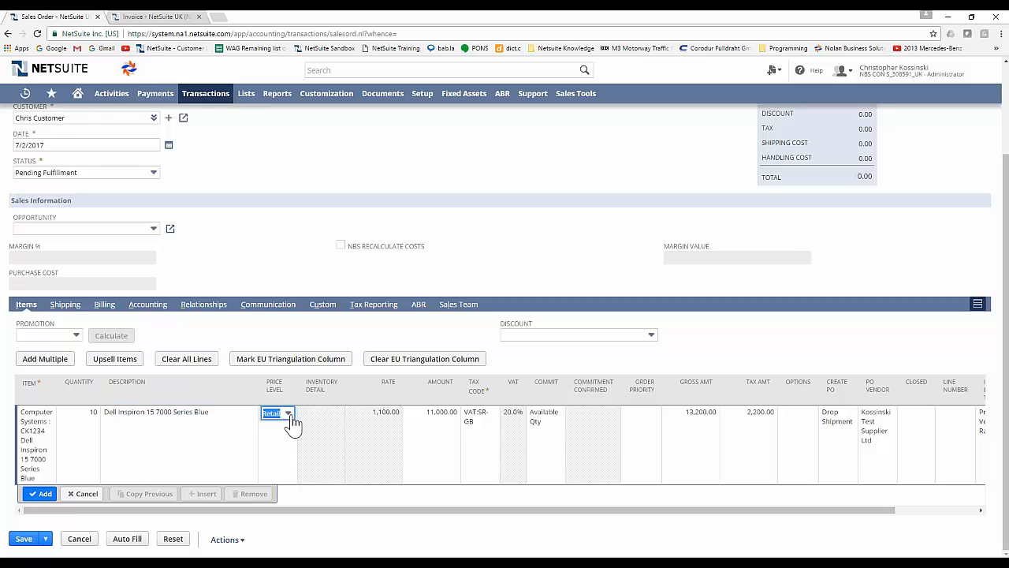
left_click(288, 417)
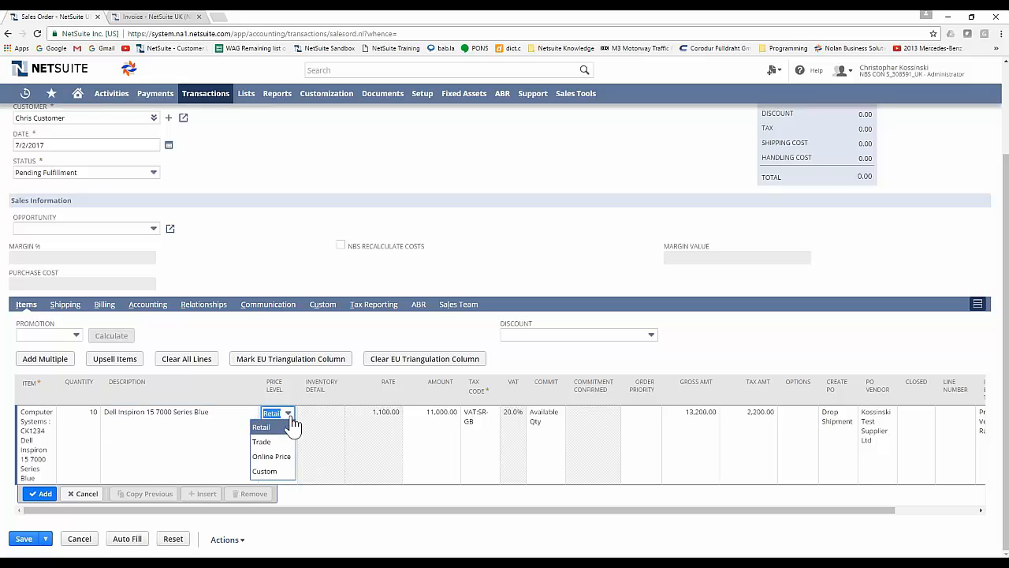
left_click(285, 472)
left_click(383, 418)
type("900")
key("Tab")
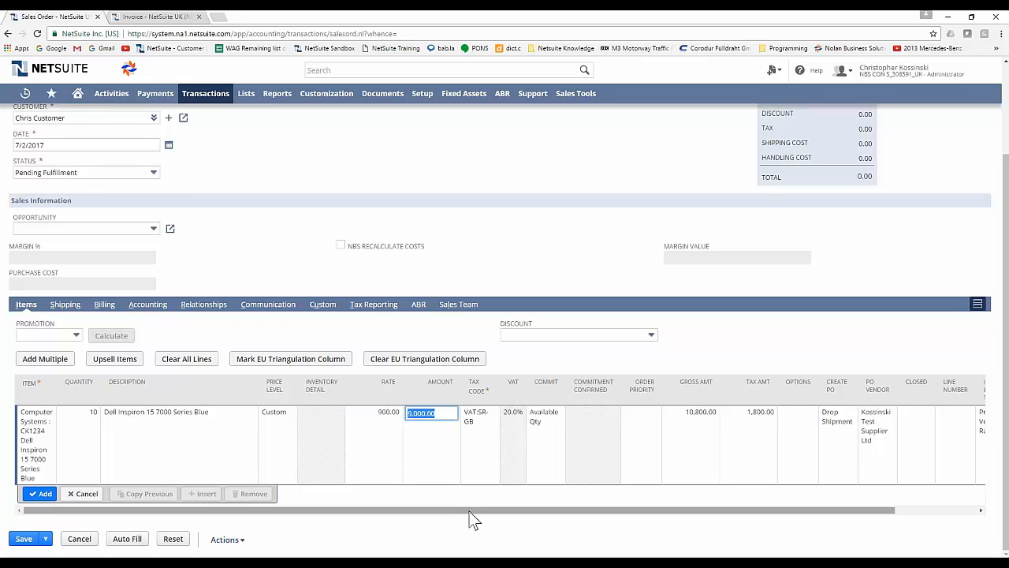
left_click(45, 495)
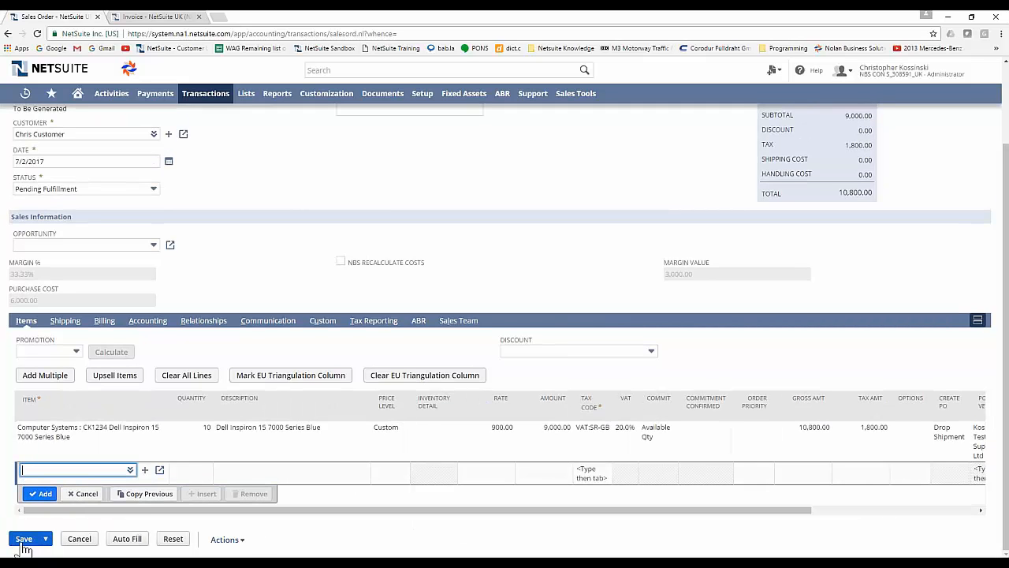
left_click(22, 540)
Step: Open the processed sales order and purchase order in new tabs and review the purchase order's items and shipping address
mouse_move(144, 109)
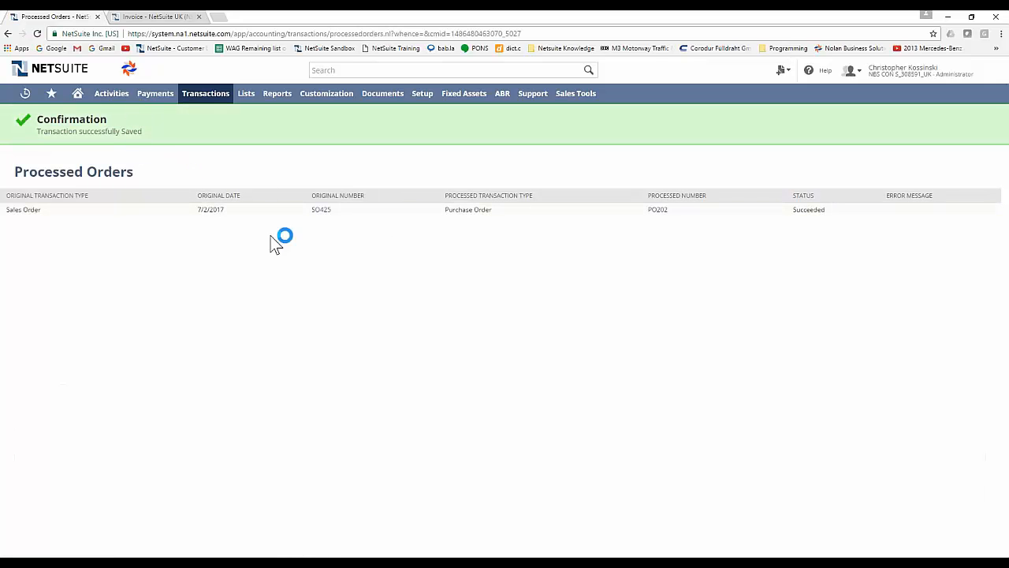
left_click(199, 16)
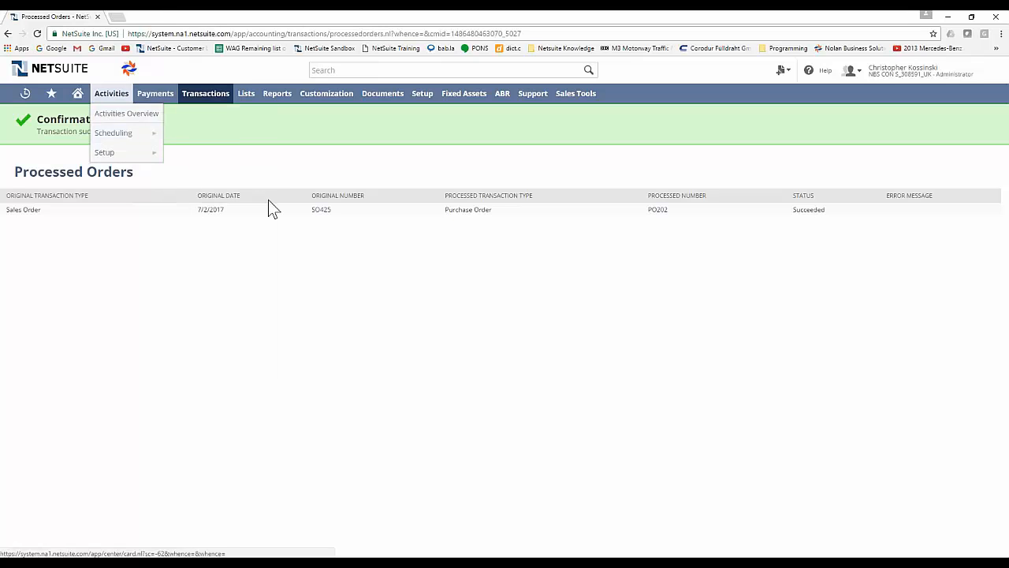
left_click(327, 215, "ctrl")
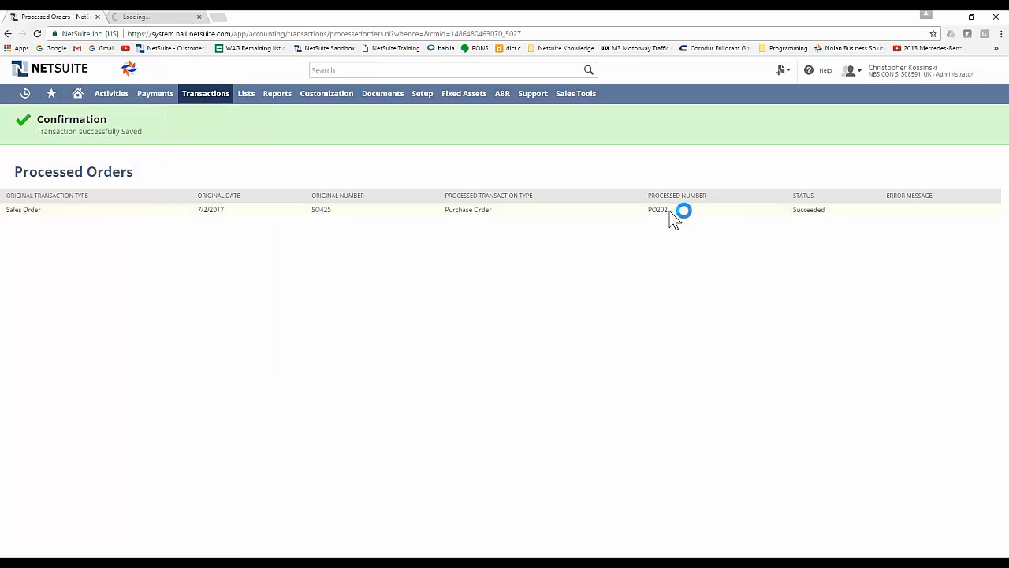
left_click(661, 213, "ctrl")
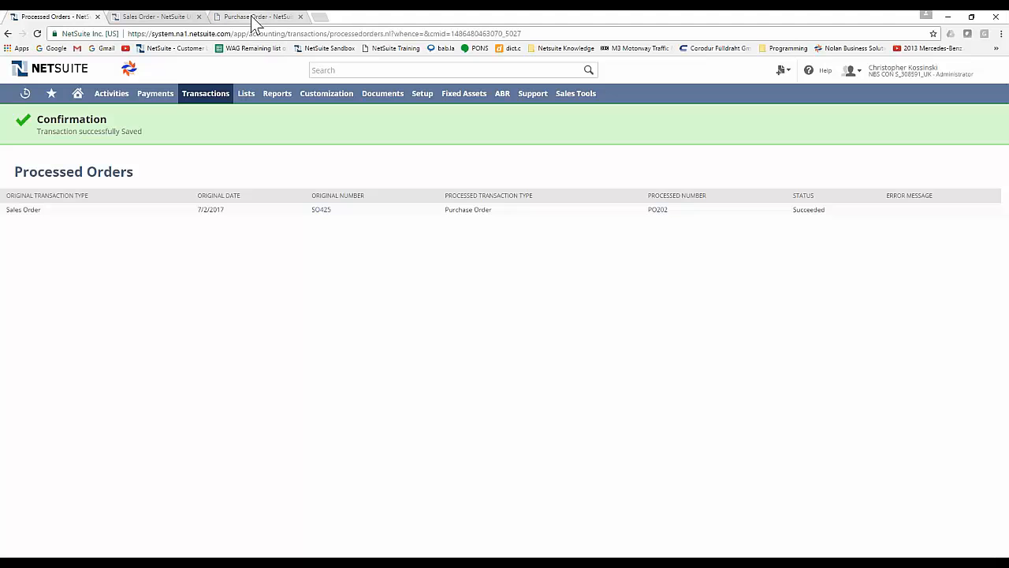
left_click(253, 18)
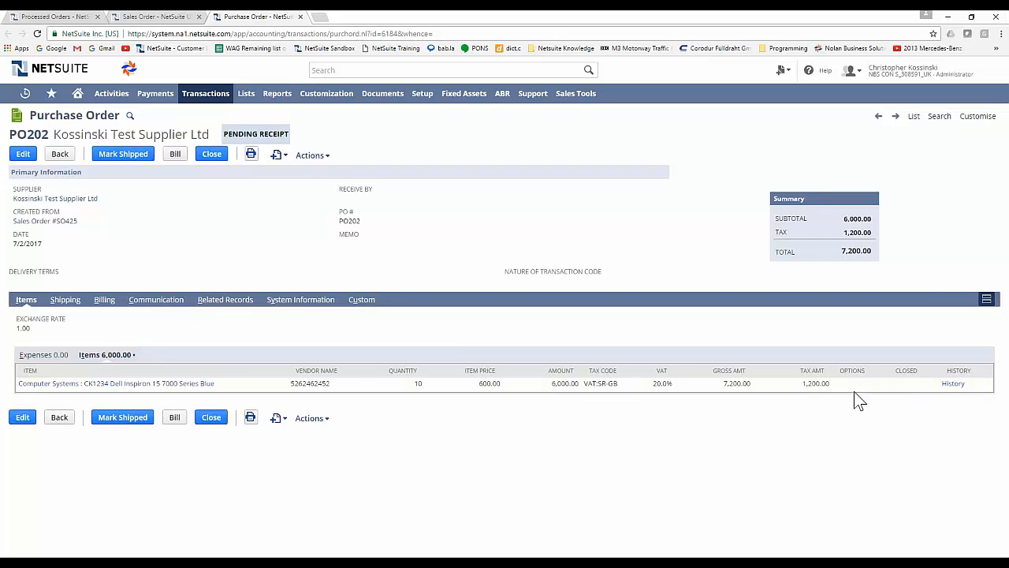
left_click(63, 307)
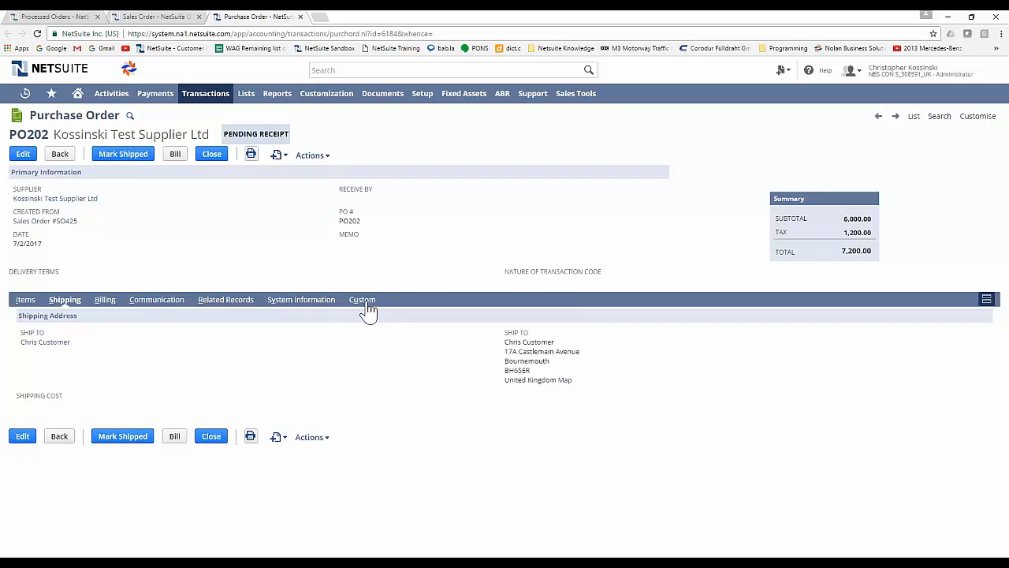
Step: Mark the drop-ship purchase order as shipped, save its item fulfillment, and refresh the sales order
left_click(136, 160)
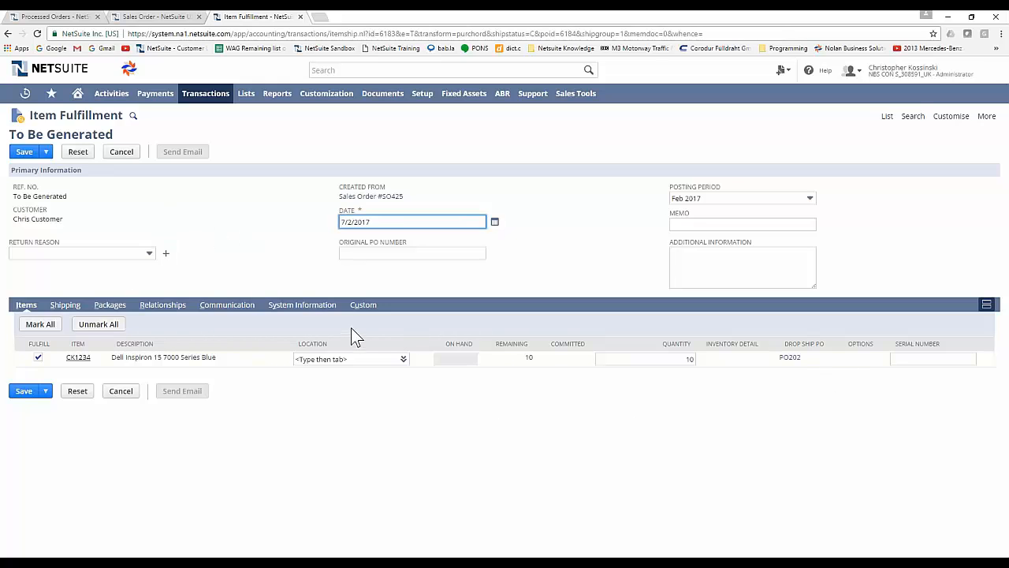
left_click(21, 155)
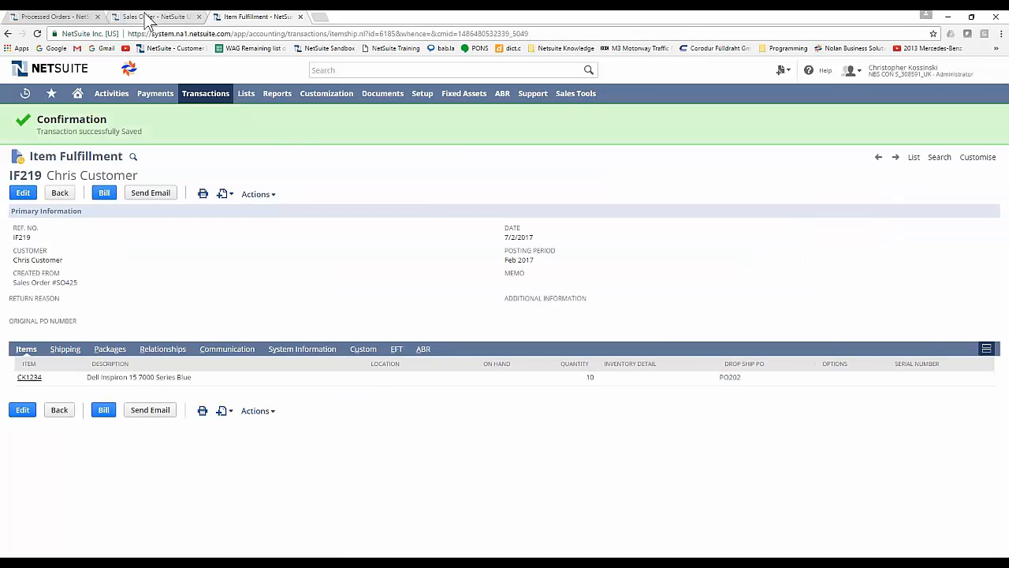
left_click(150, 17)
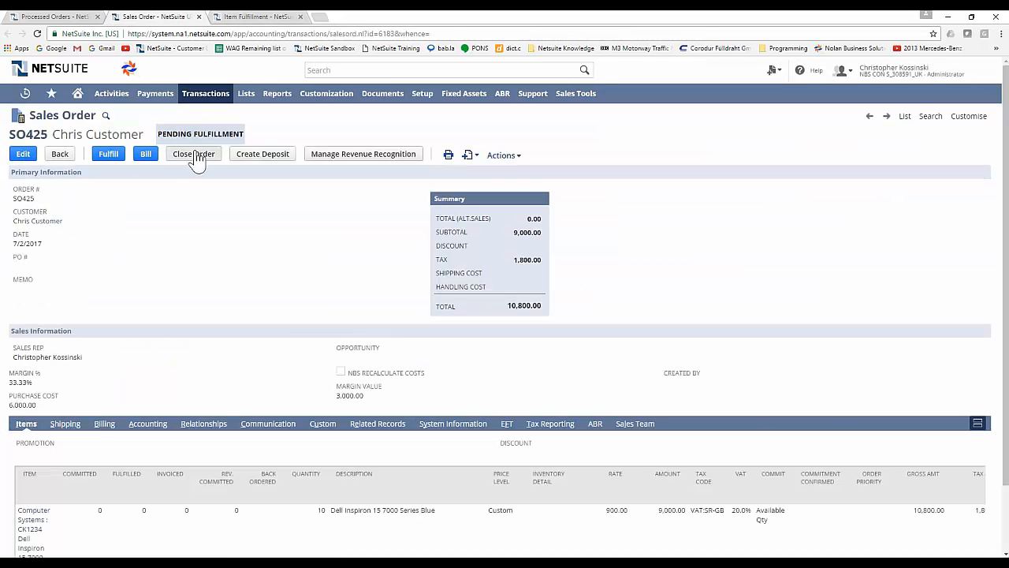
key("F5")
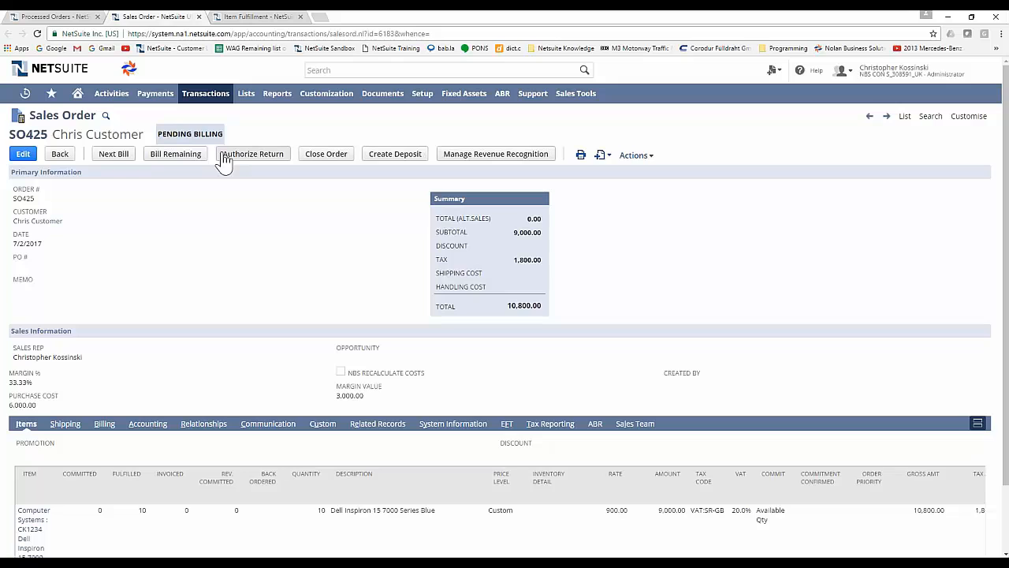
Step: Bill the remaining sales order, review the new invoice's margin fields and item line, and save the invoice
left_click(170, 156)
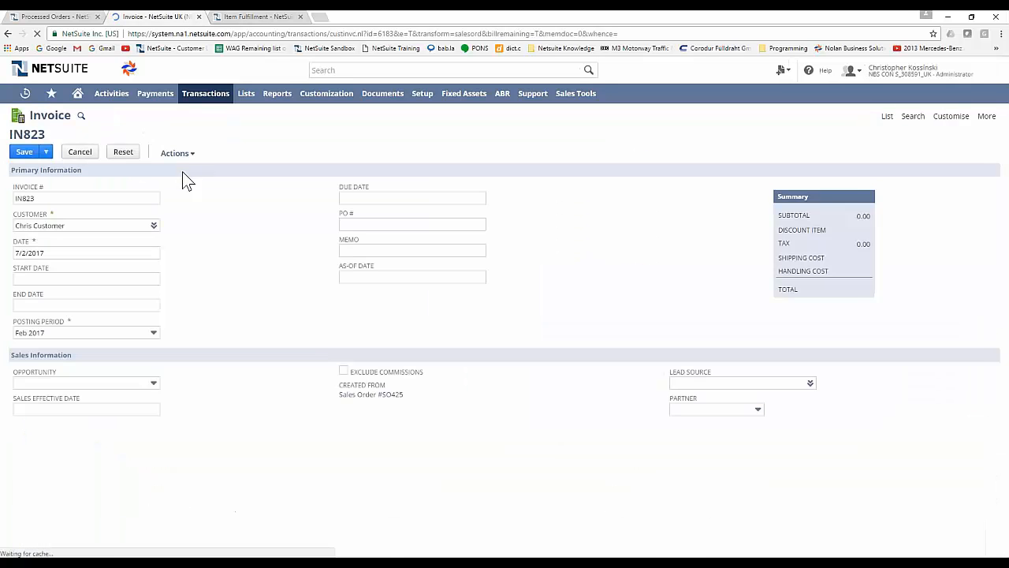
scroll(208, 270, "down", 2)
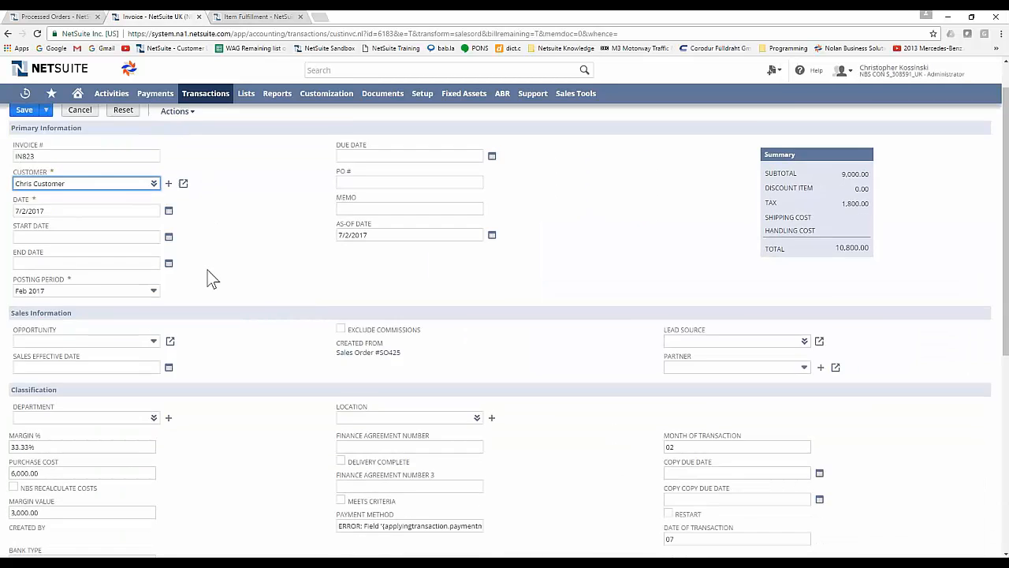
scroll(325, 343, "down", 3)
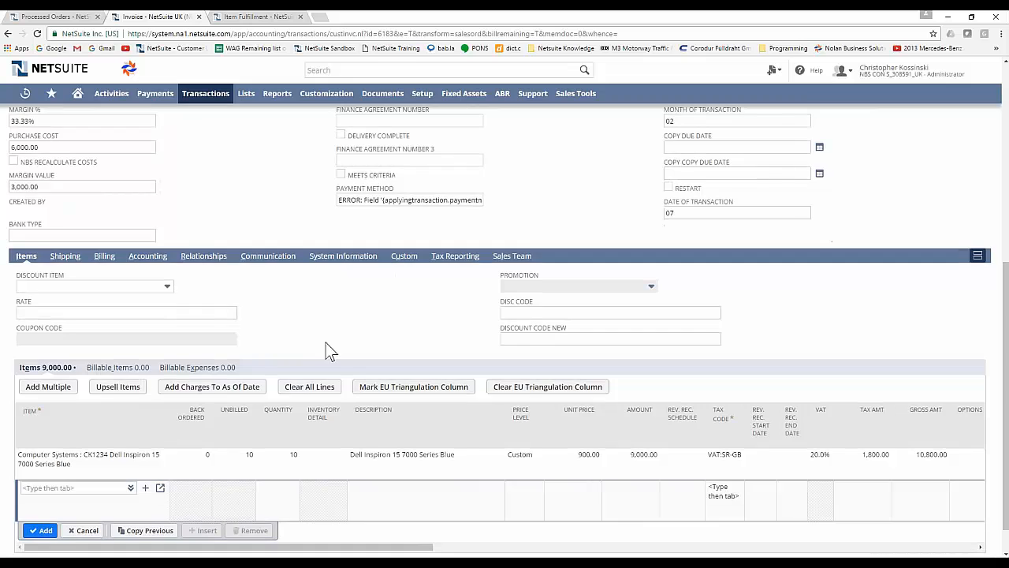
scroll(304, 334, "up", 4)
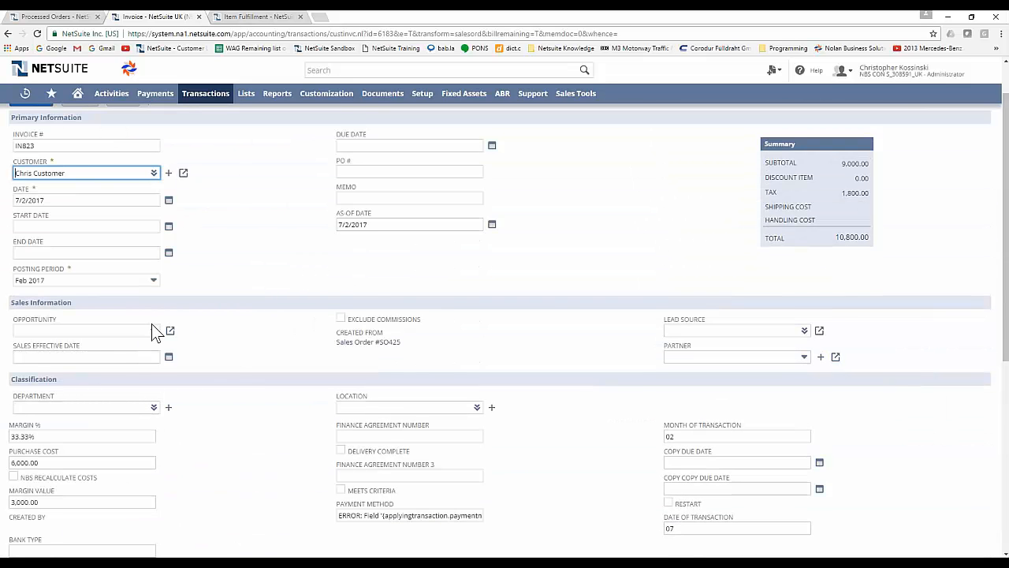
scroll(157, 331, "up", 1)
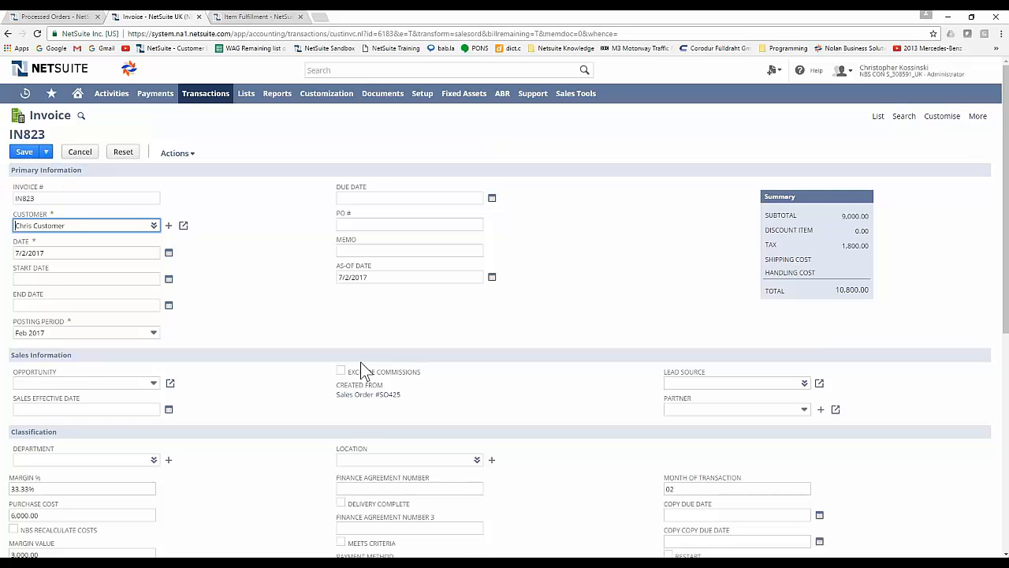
scroll(250, 422, "down", 2)
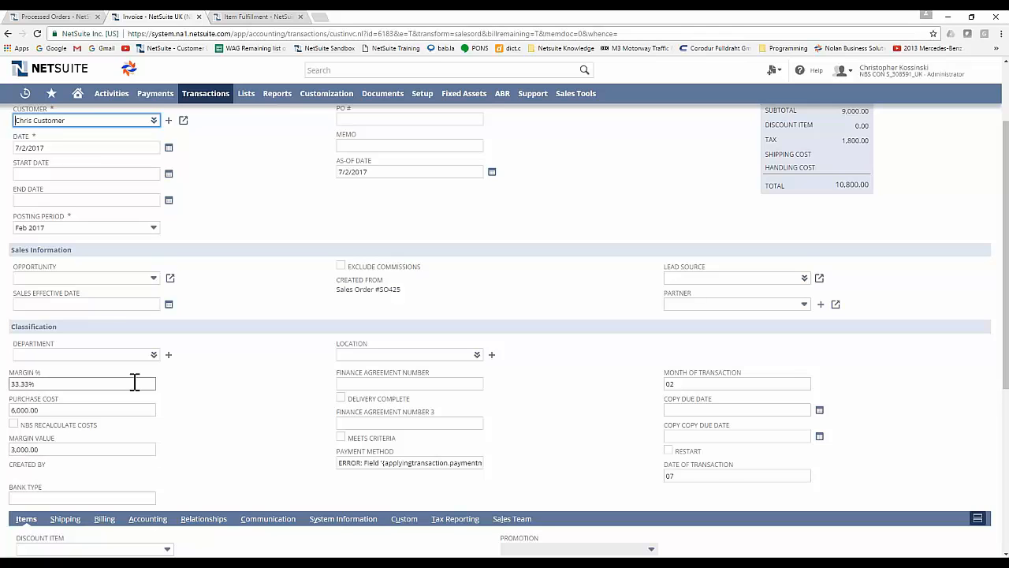
scroll(135, 381, "up", 2)
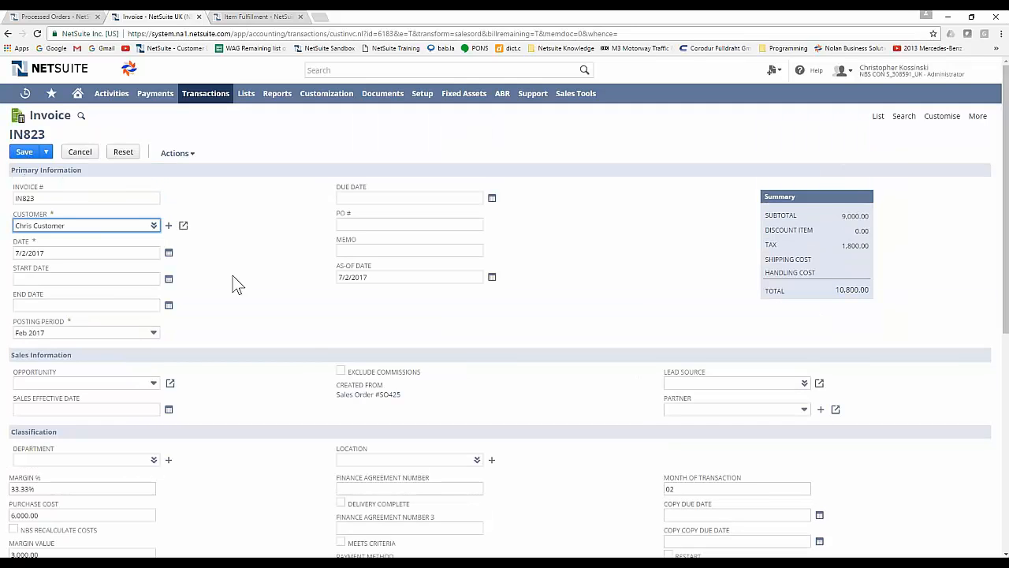
scroll(308, 334, "down", 4)
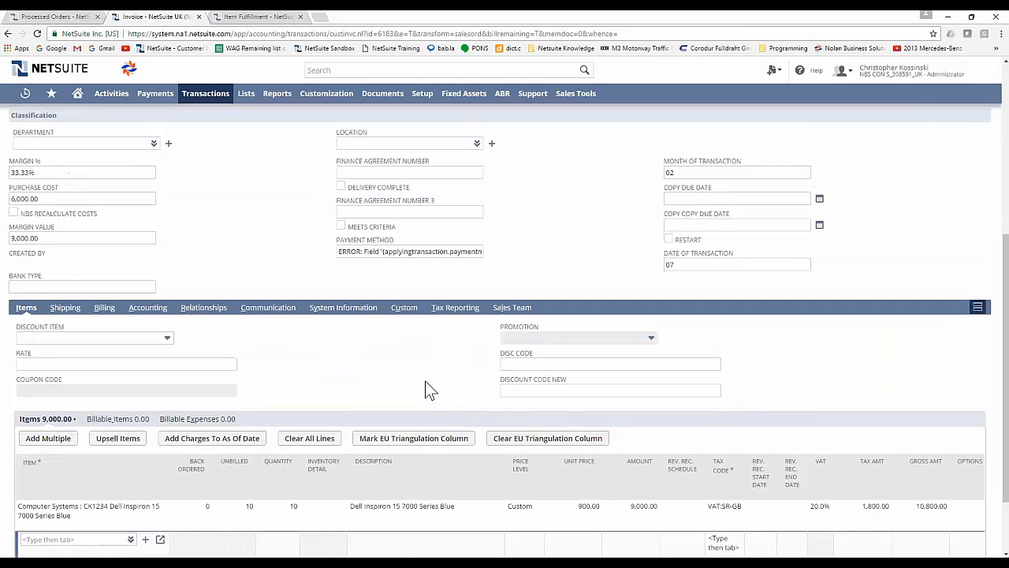
scroll(394, 381, "down", 2)
scroll(373, 378, "up", 8)
left_click(25, 152)
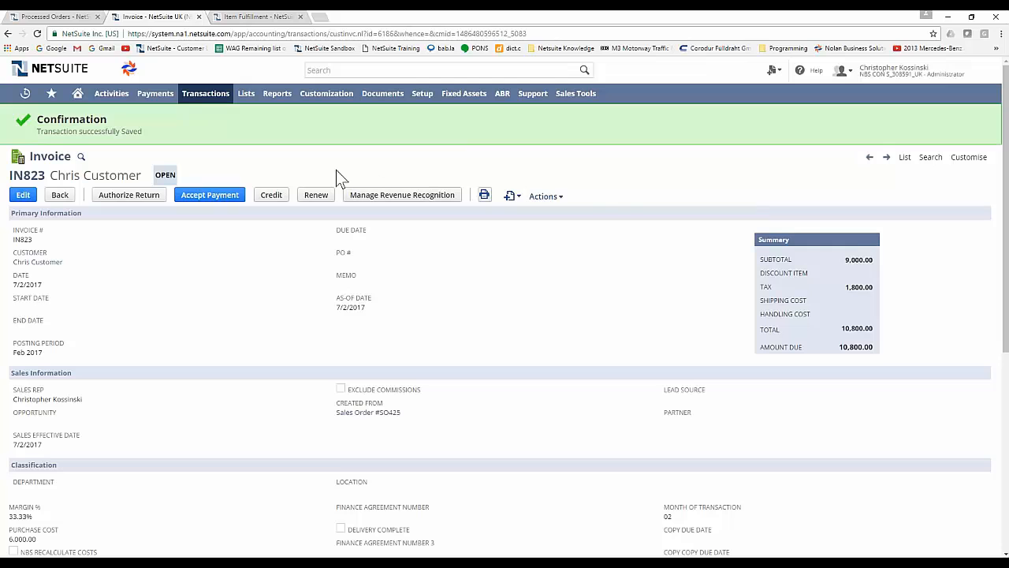
Step: Review the saved invoice's GL impact and return to the invoice
mouse_move(552, 198)
left_click(574, 289)
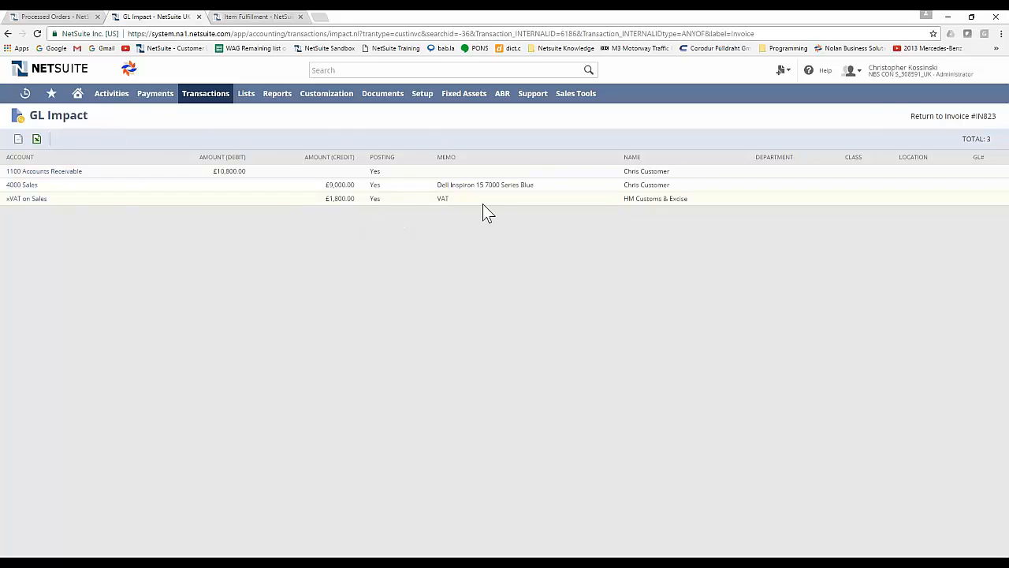
left_click(946, 119)
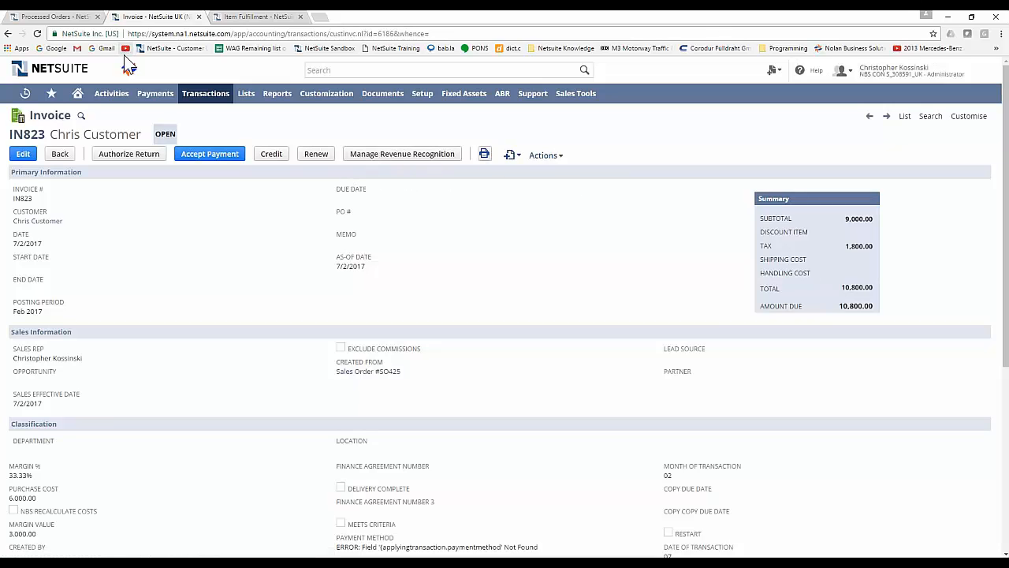
Step: Reopen the Home dashboard from the Processed Orders page to check the NBS Sales Margins list and graph
left_click(57, 16)
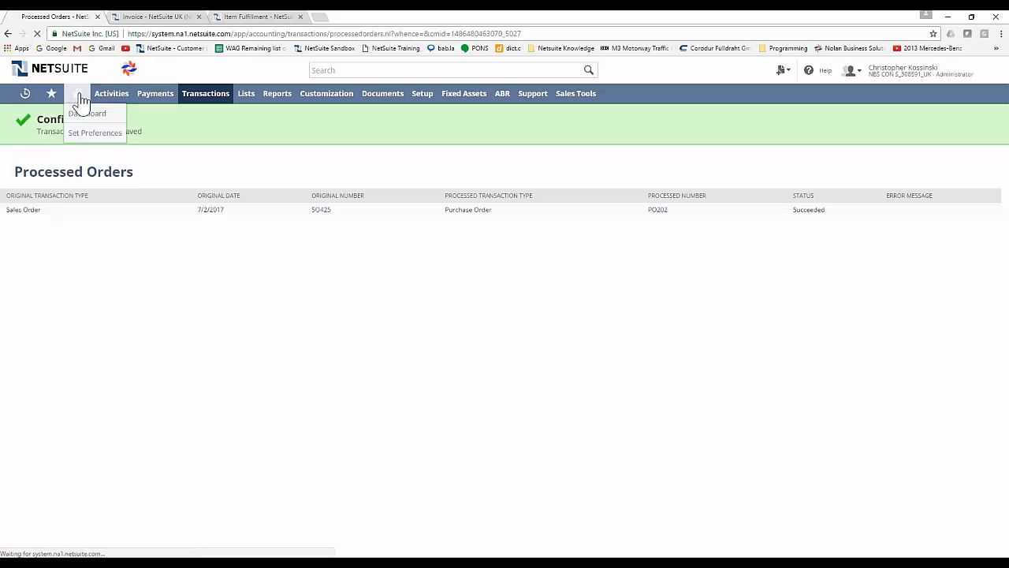
left_click(81, 101)
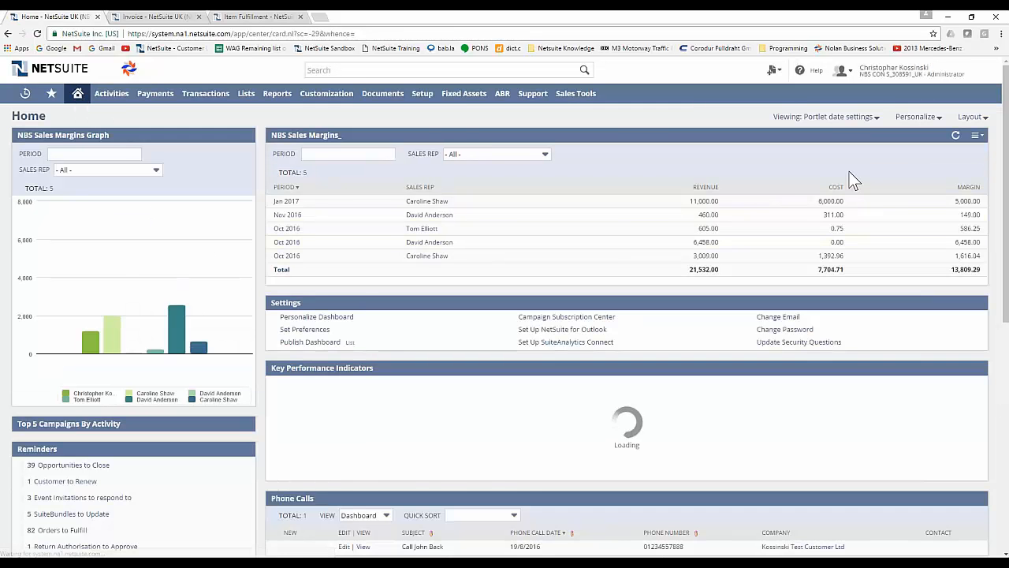
Step: Refresh the NBS Sales Margins list on the dashboard and close the invoice and item fulfillment pages
left_click(956, 135)
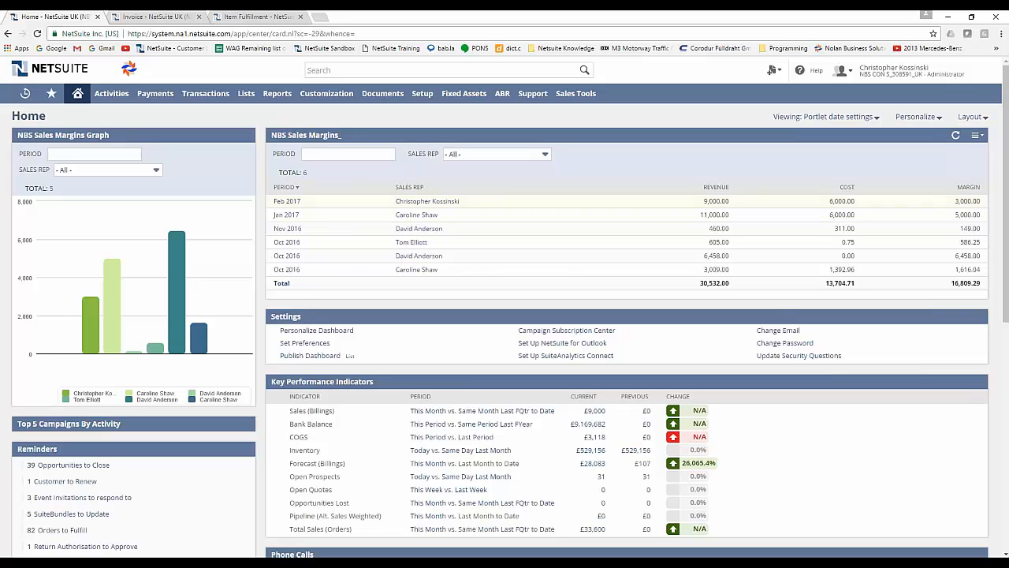
left_click(186, 17)
left_click(200, 16)
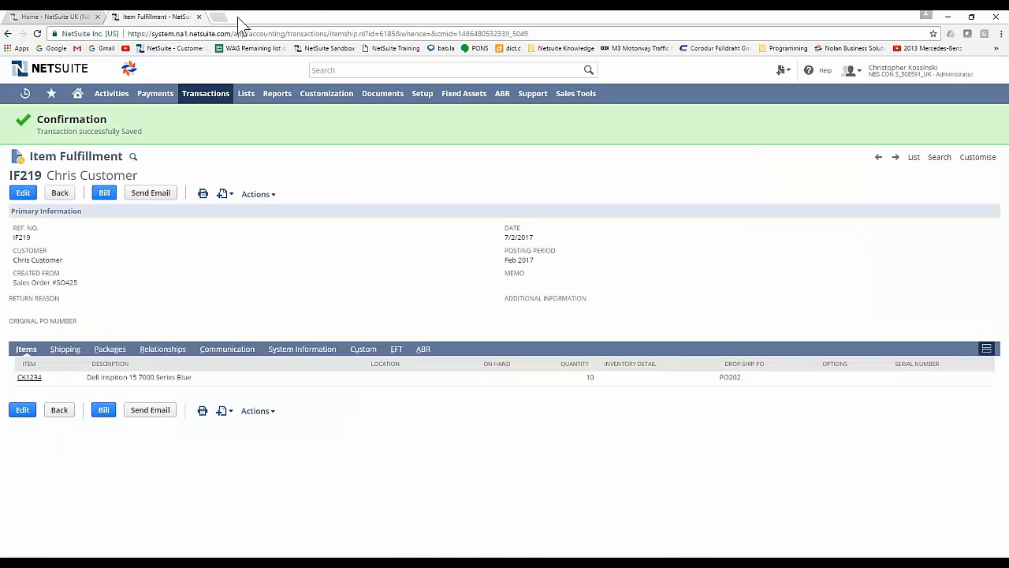
left_click(199, 17)
Step: Duplicate the Home page and start a new sales order there for customer Koch Data
right_click(50, 16)
left_click(77, 50)
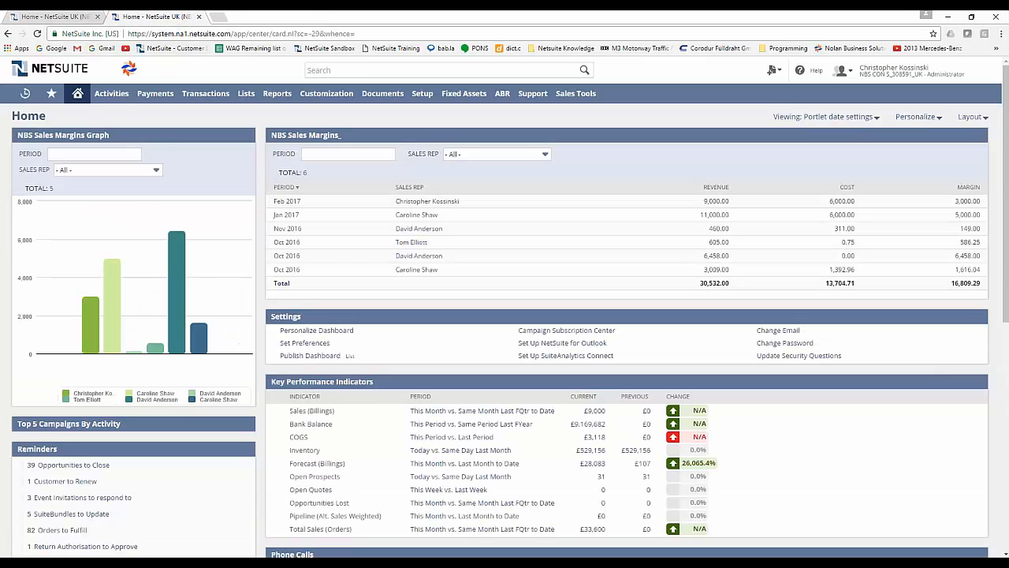
mouse_move(187, 97)
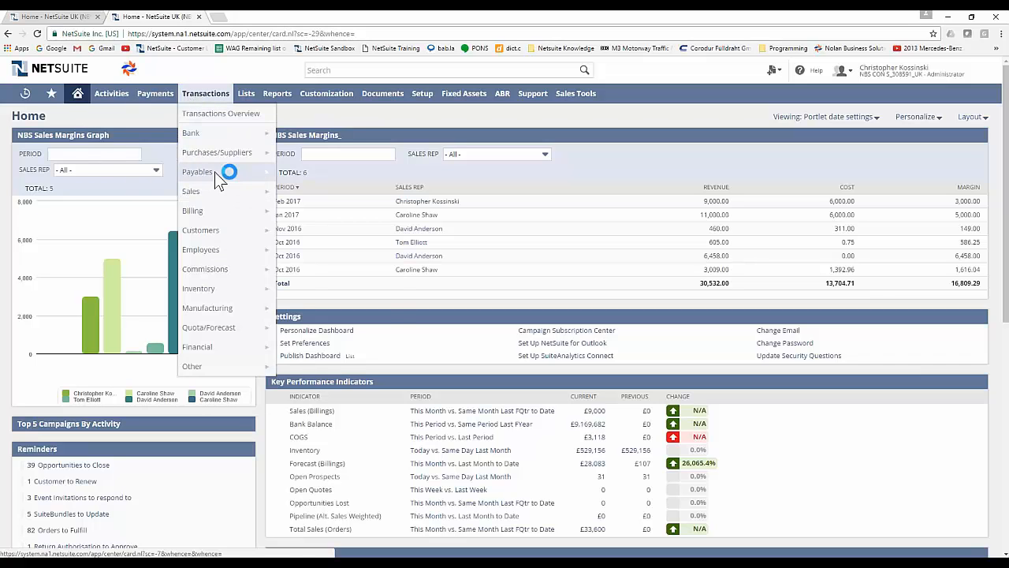
mouse_move(217, 191)
left_click(327, 232)
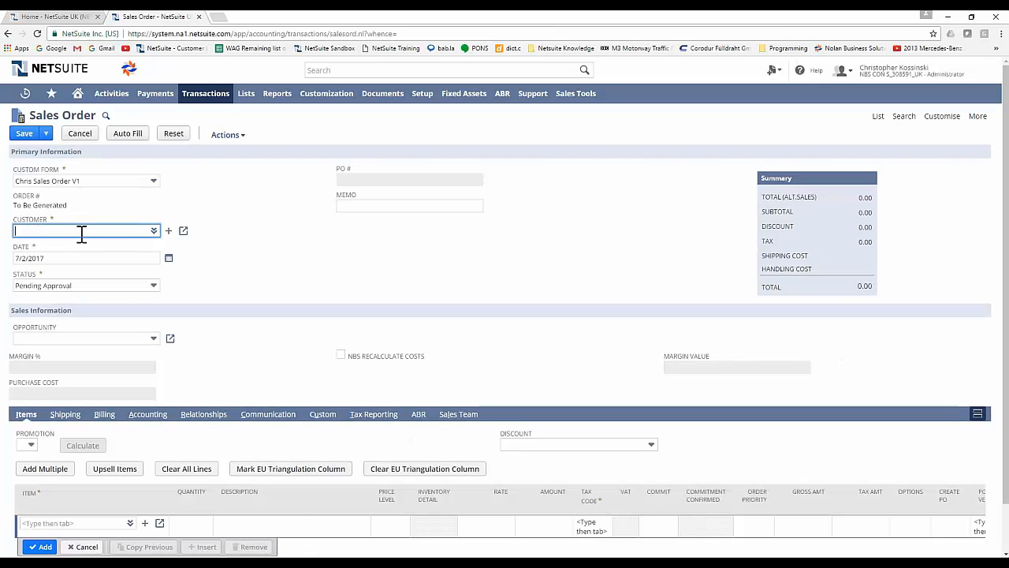
type("koch")
key("BackSpace")
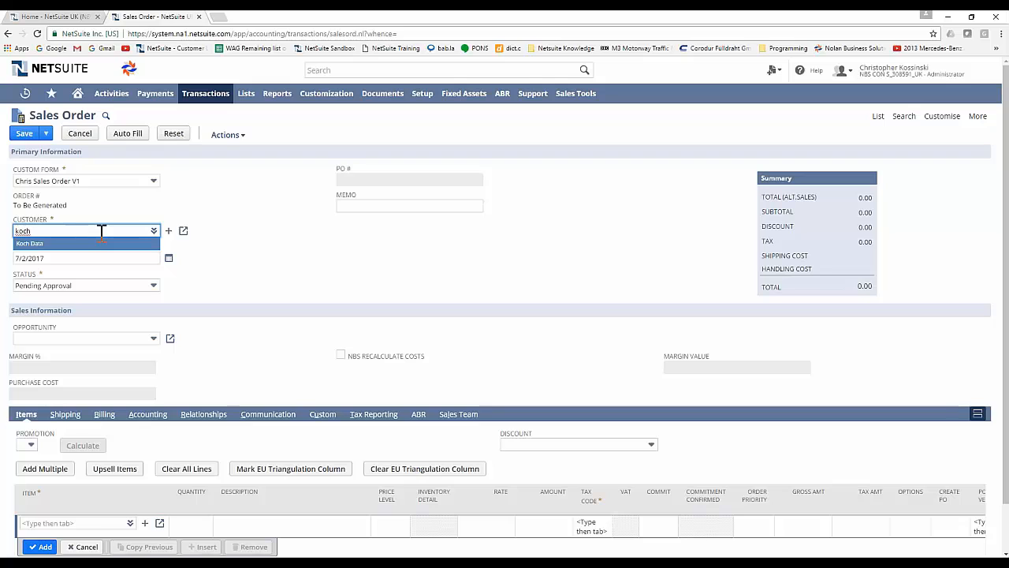
key("Return")
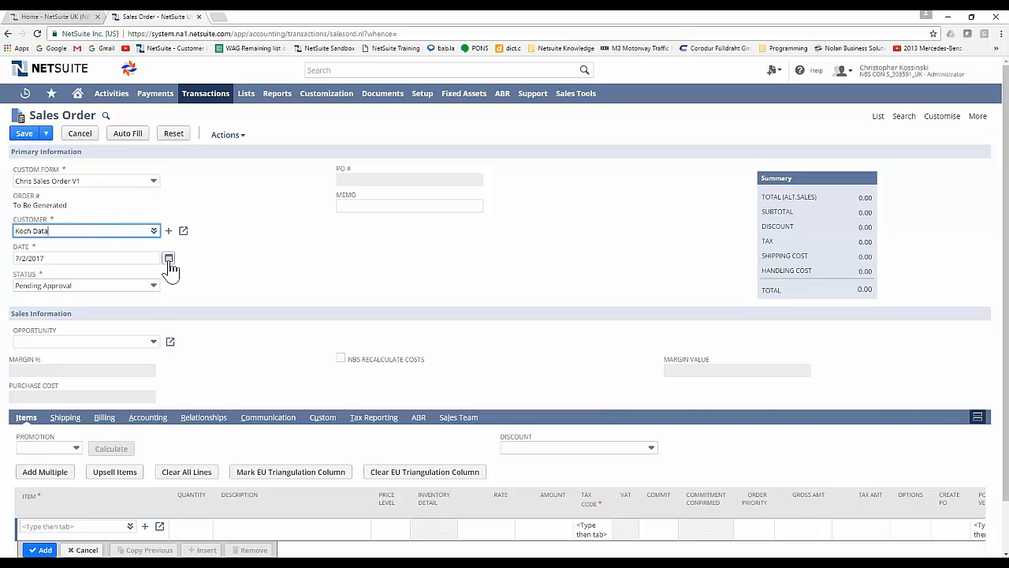
Step: Set the sales order's date to 6/12/2016 and its status to Pending Fulfillment
left_click(168, 259)
left_click(85, 274)
left_click(84, 273)
left_click(85, 274)
left_click(85, 274)
left_click(84, 273)
left_click(84, 273)
left_click(84, 274)
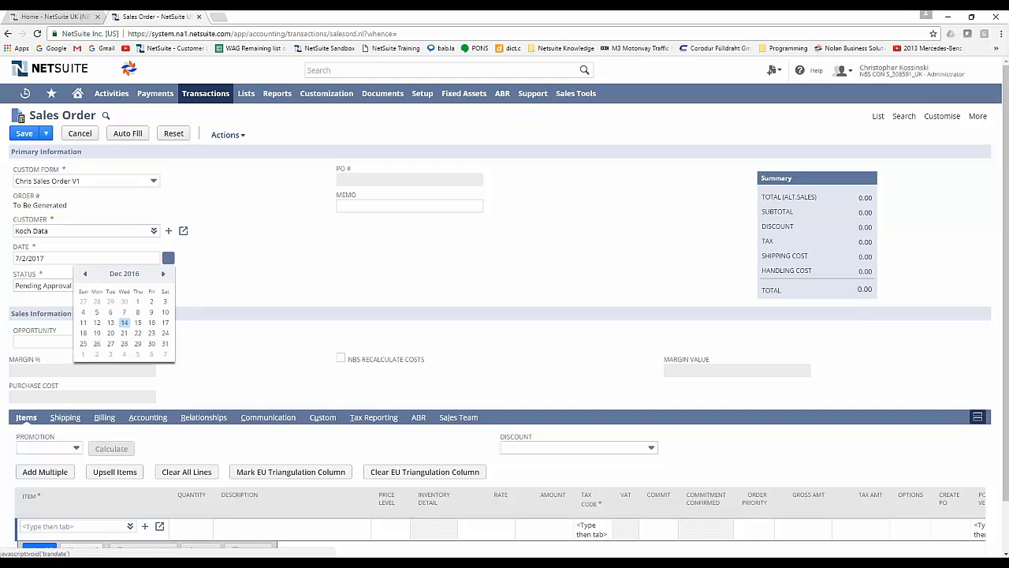
left_click(111, 312)
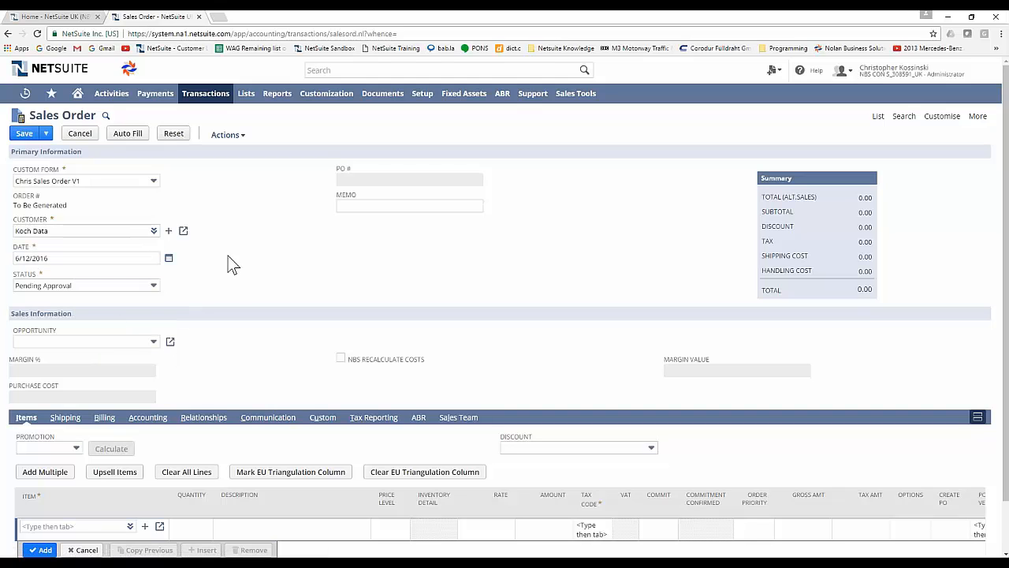
left_click(153, 288)
left_click(126, 310)
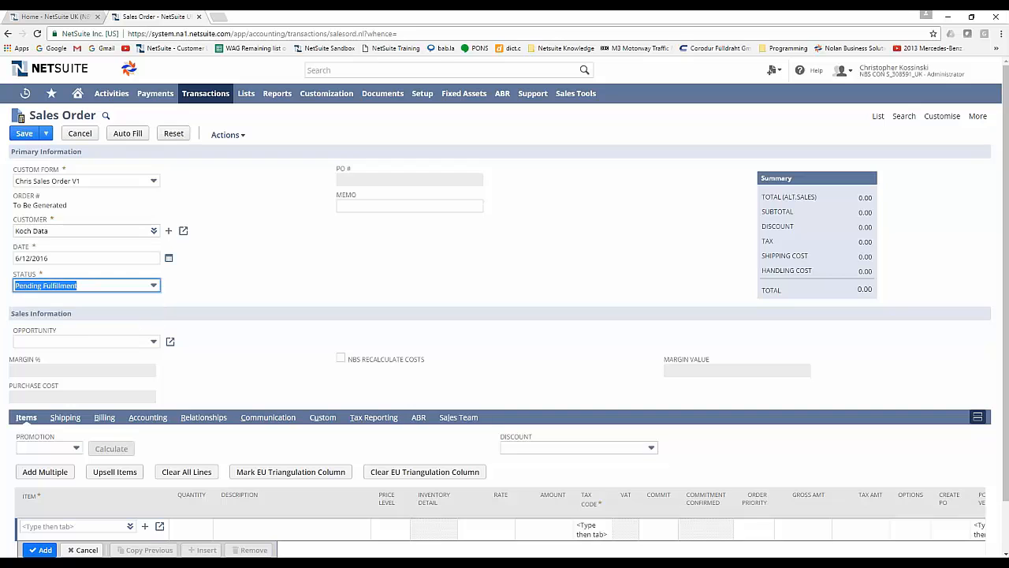
Step: Review the sales reps and their contribution percentages on the sales order's sales team
scroll(268, 313, "down", 2)
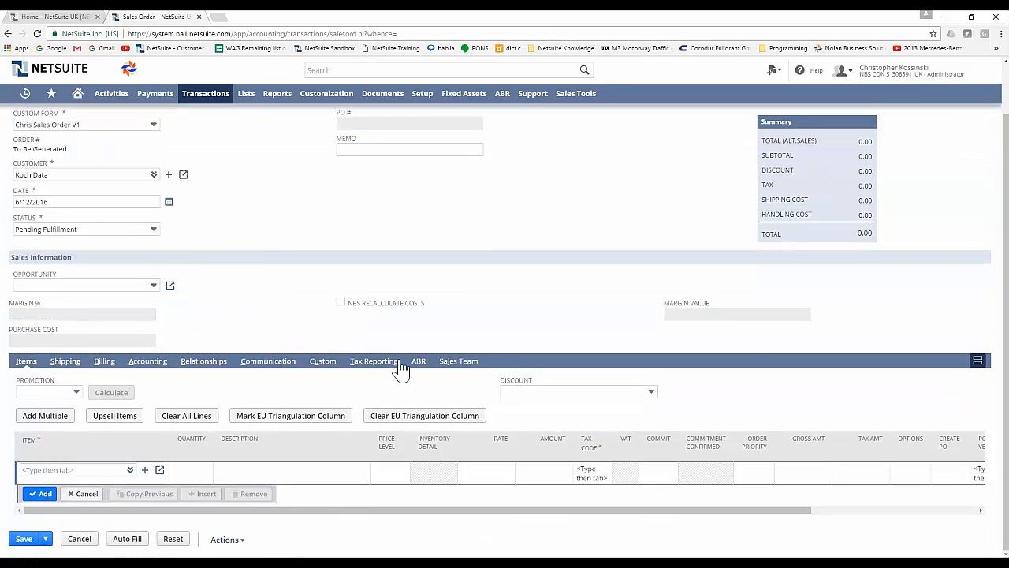
left_click(456, 363)
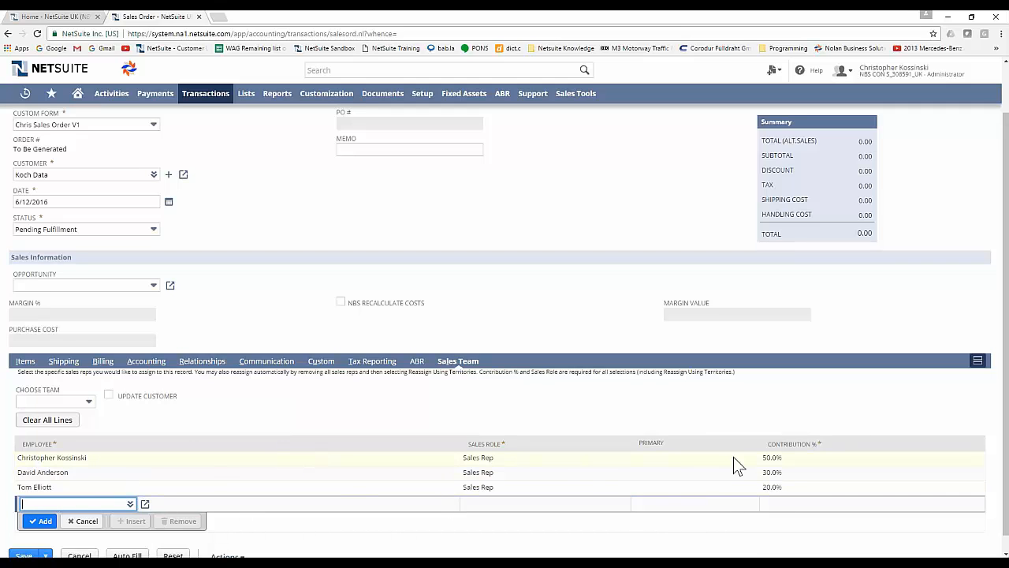
left_click(781, 457)
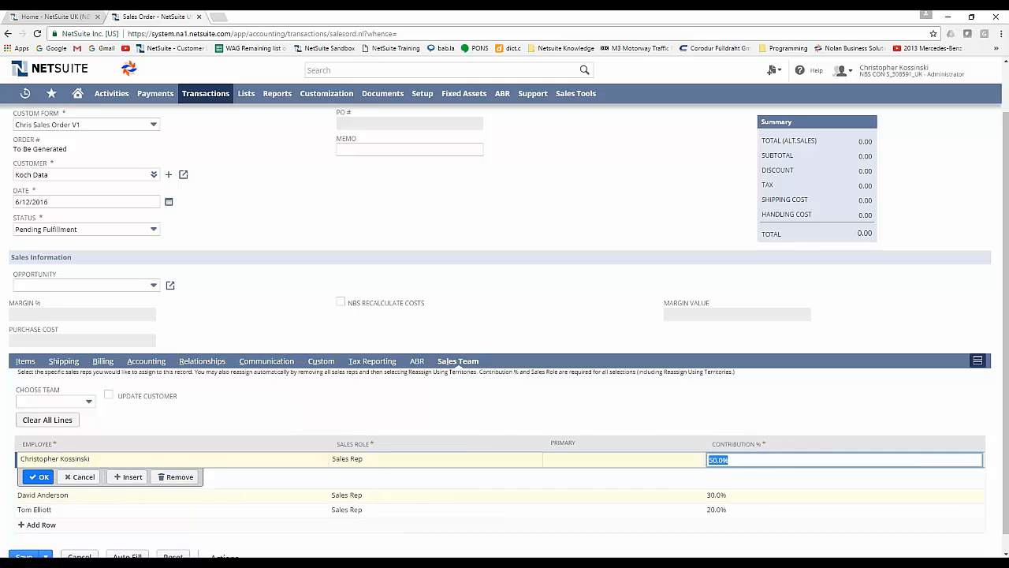
left_click(36, 509)
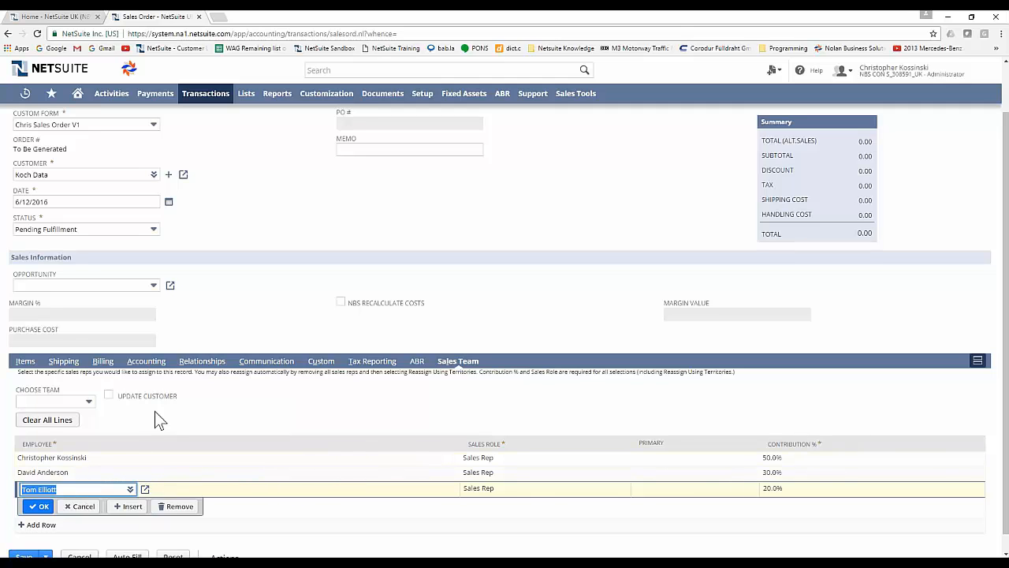
Step: Add the CK1234 Dell Inspiron 15 7000 Series Blue item with quantity 5 and save the sales order
left_click(26, 362)
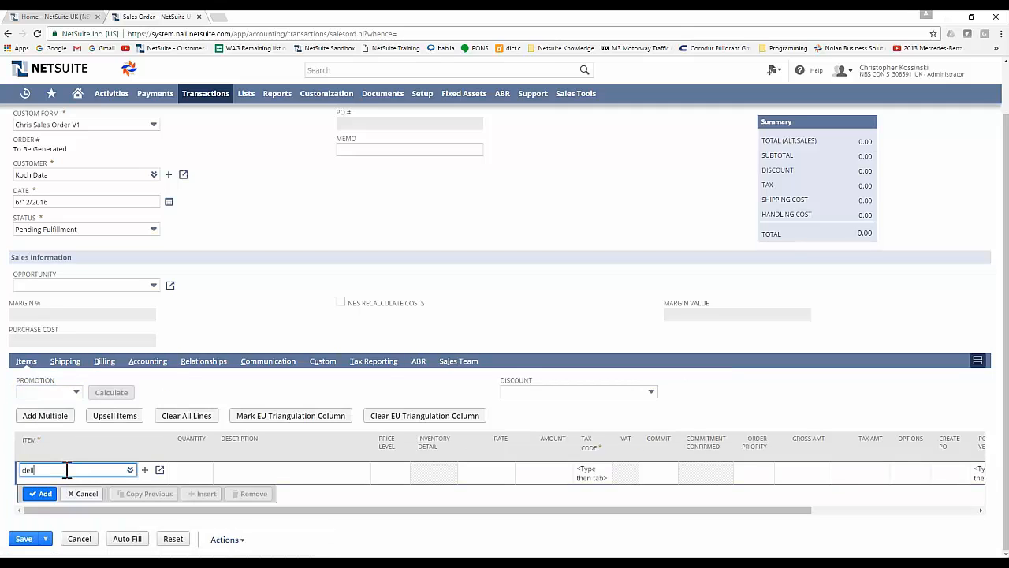
left_click(67, 481)
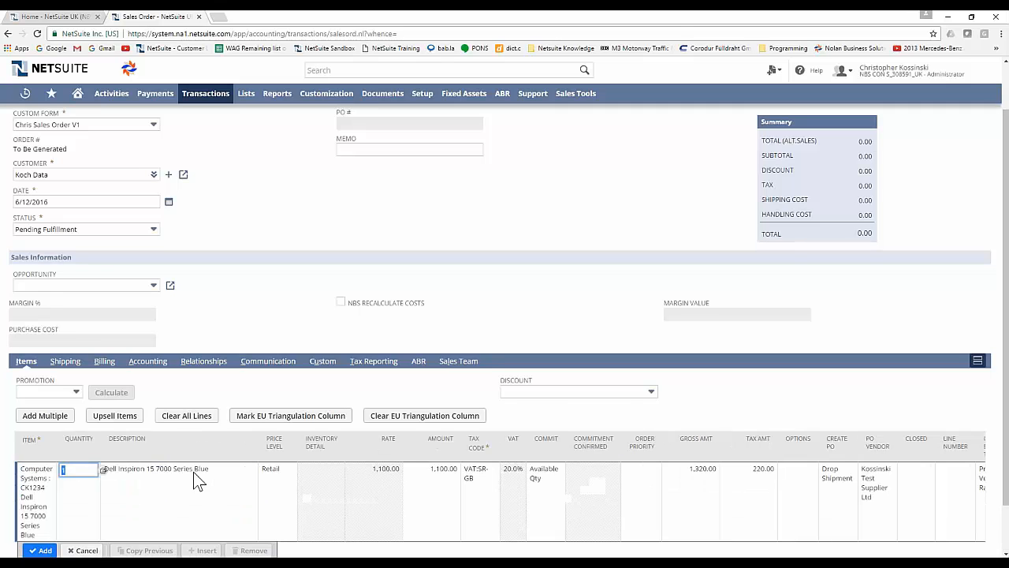
type("5")
left_click(178, 471)
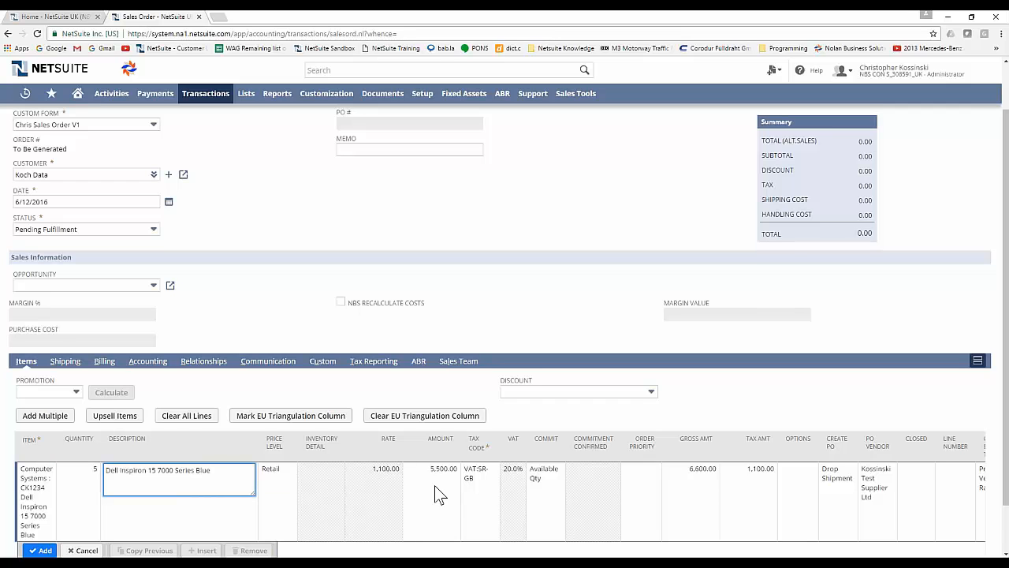
scroll(394, 493, "down", 1)
mouse_move(435, 514)
left_mouse_down()
mouse_move(666, 511)
mouse_move(428, 518)
left_mouse_up()
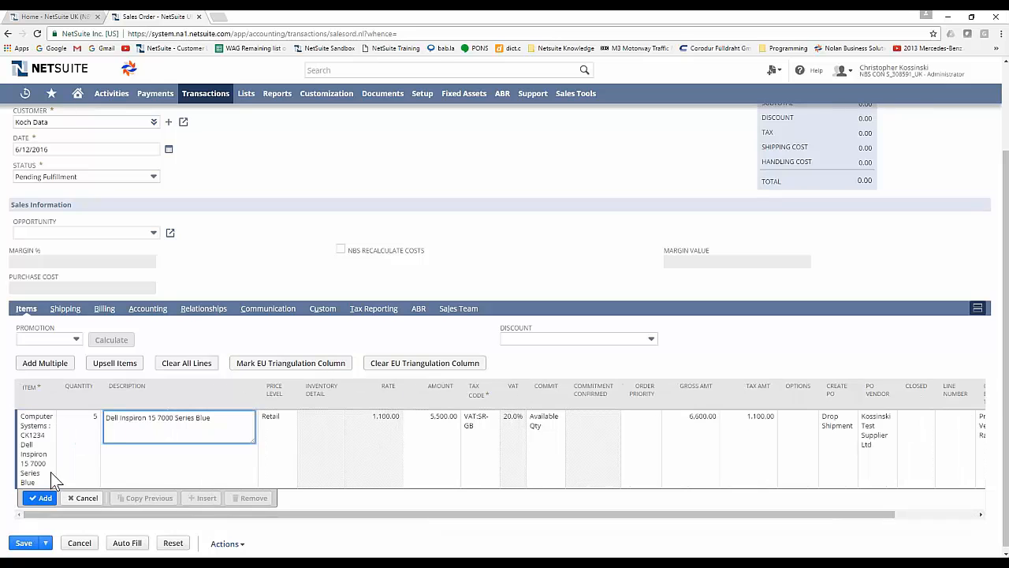
left_click(26, 544)
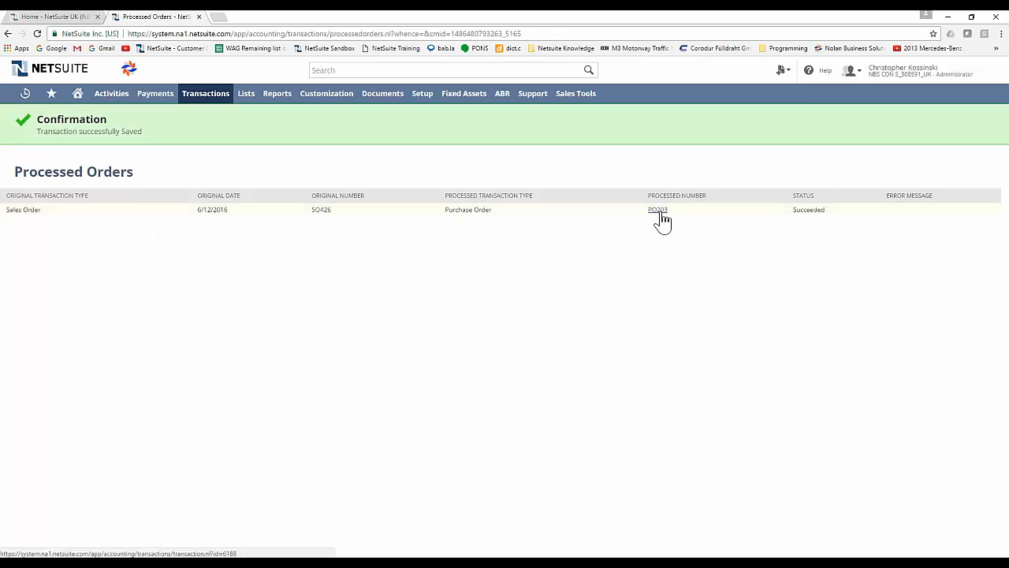
Step: Open the processed sales order and purchase order in separate tabs, and review the purchase order's shipping address
middle_click(322, 211)
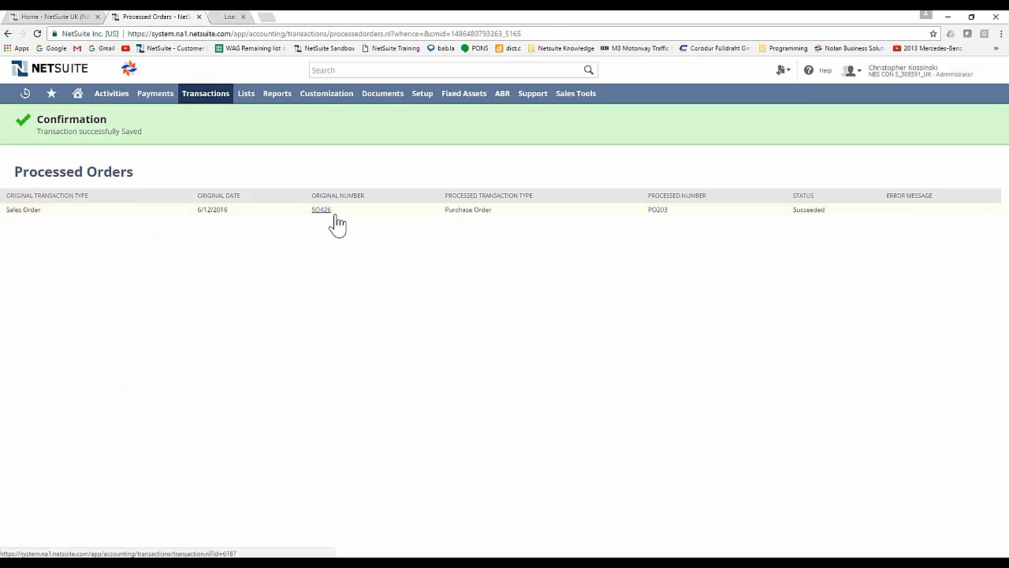
middle_click(659, 210)
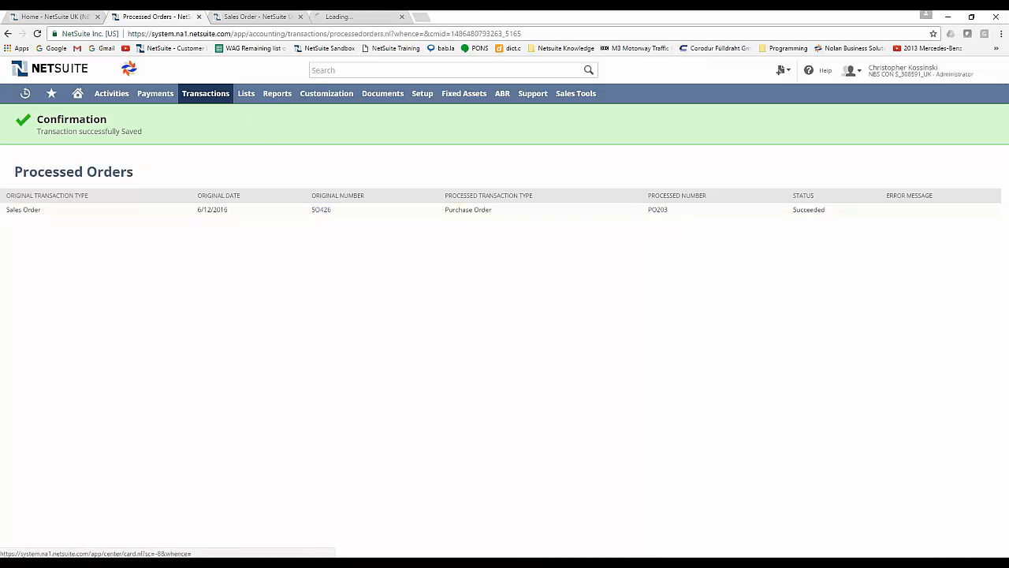
left_click(211, 18)
left_click(253, 17)
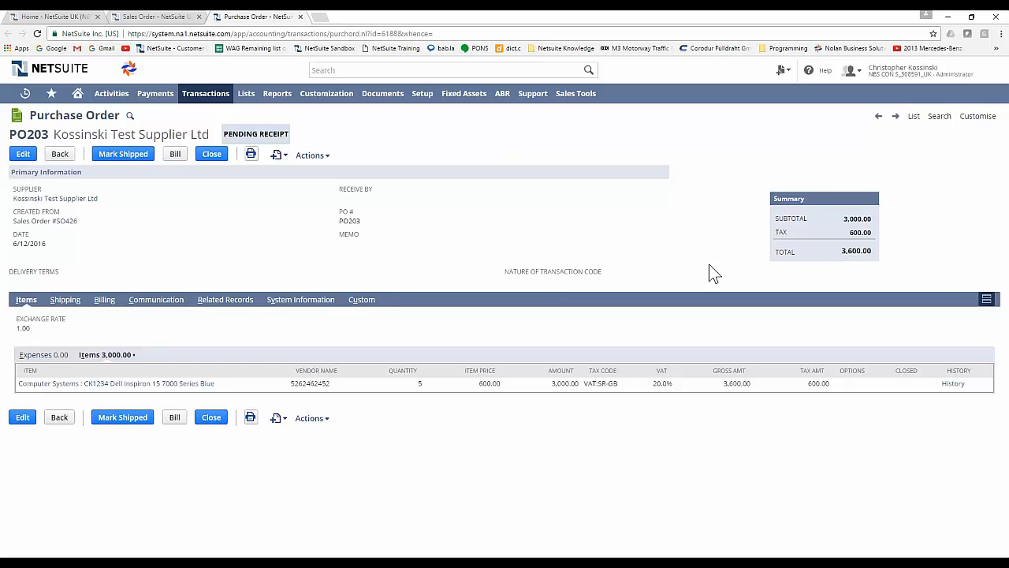
left_click(74, 308)
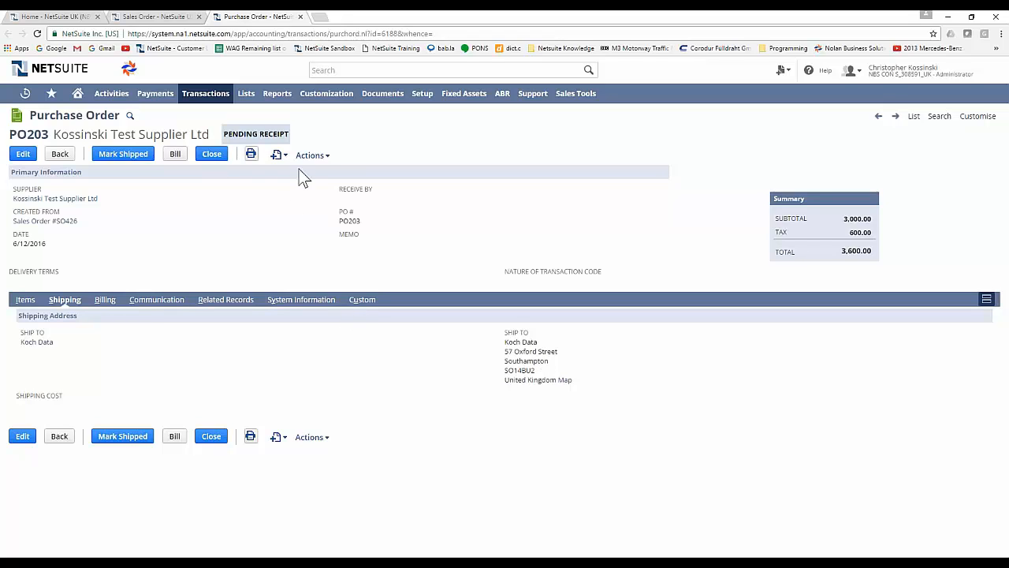
Step: Mark the Koch Data purchase order as shipped, save its item fulfillment, and refresh the sales order
left_click(126, 156)
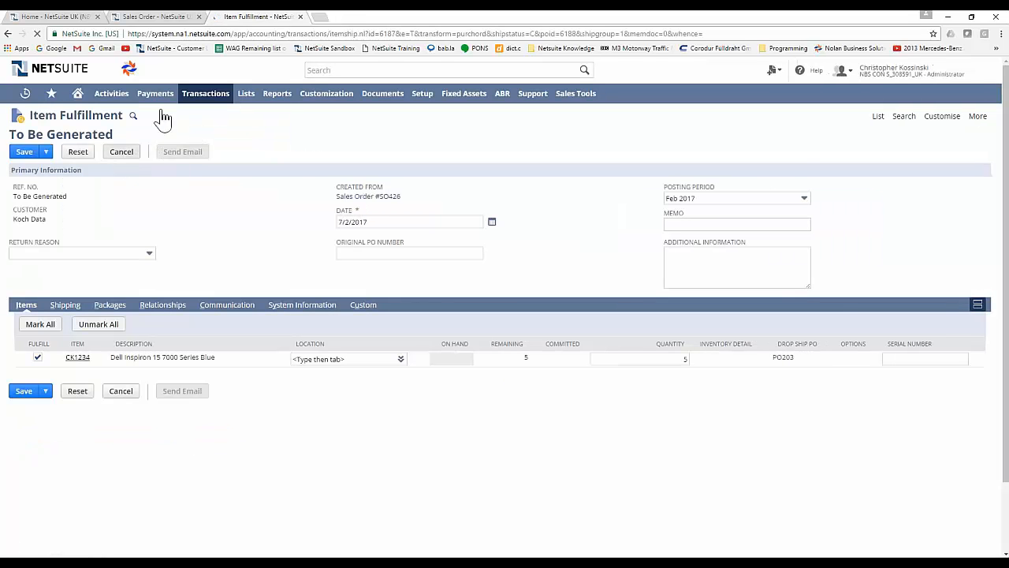
left_click(29, 154)
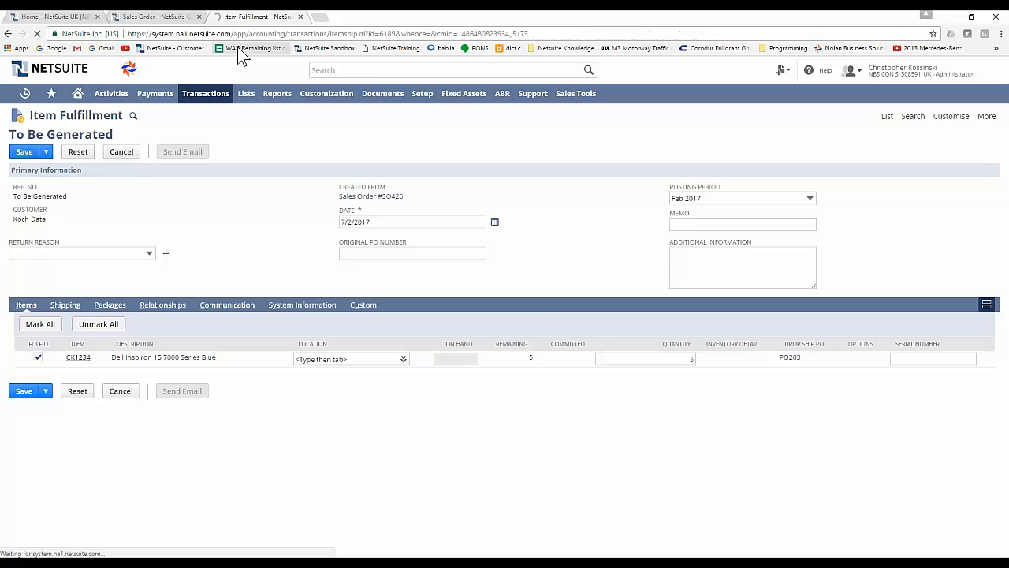
left_click(180, 18)
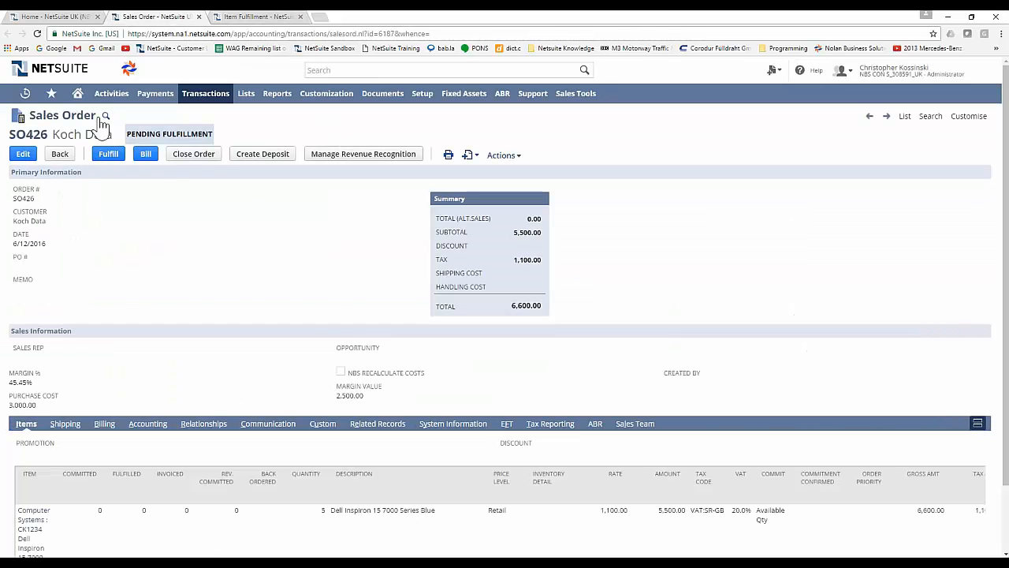
key("F5")
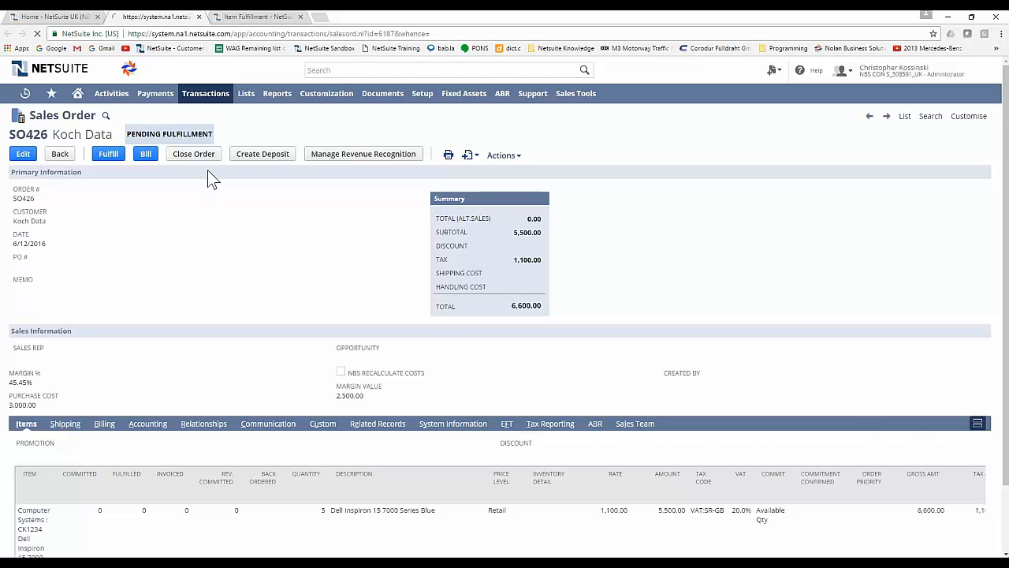
Step: Bill the remaining Koch Data sales order with the invoice dated 14 December 2016, and save the invoice
left_click(173, 154)
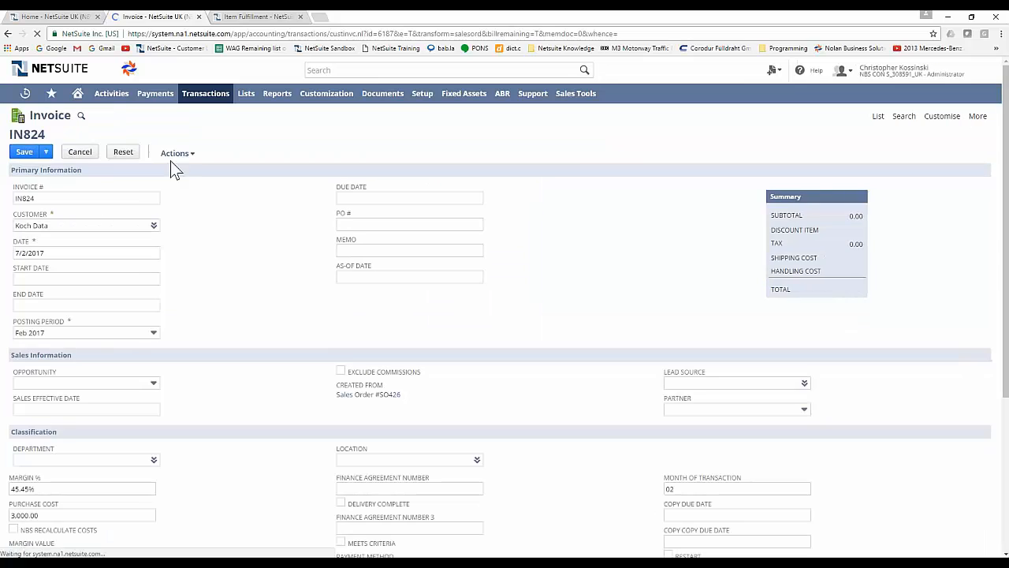
left_click(152, 334)
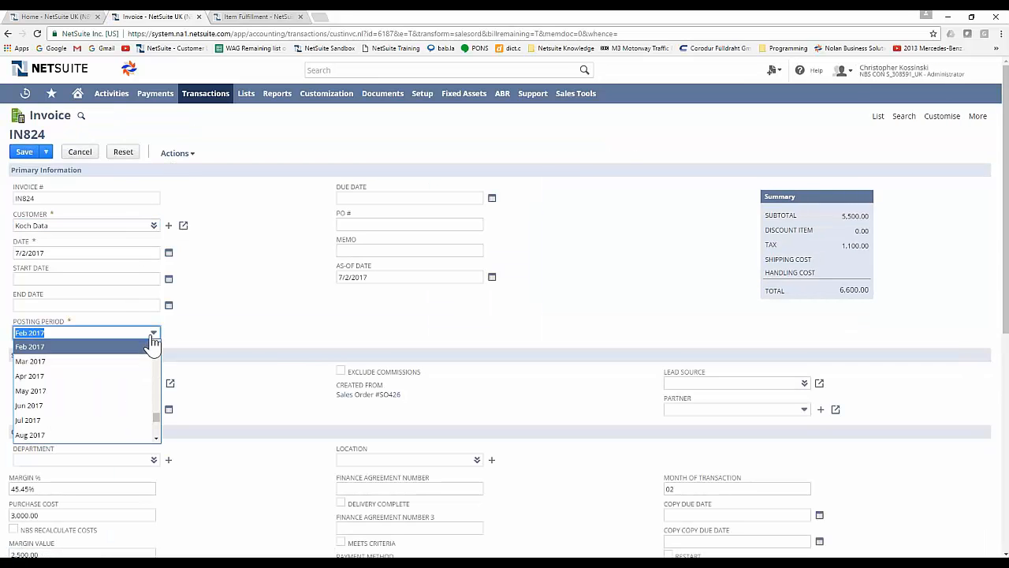
left_click(168, 252)
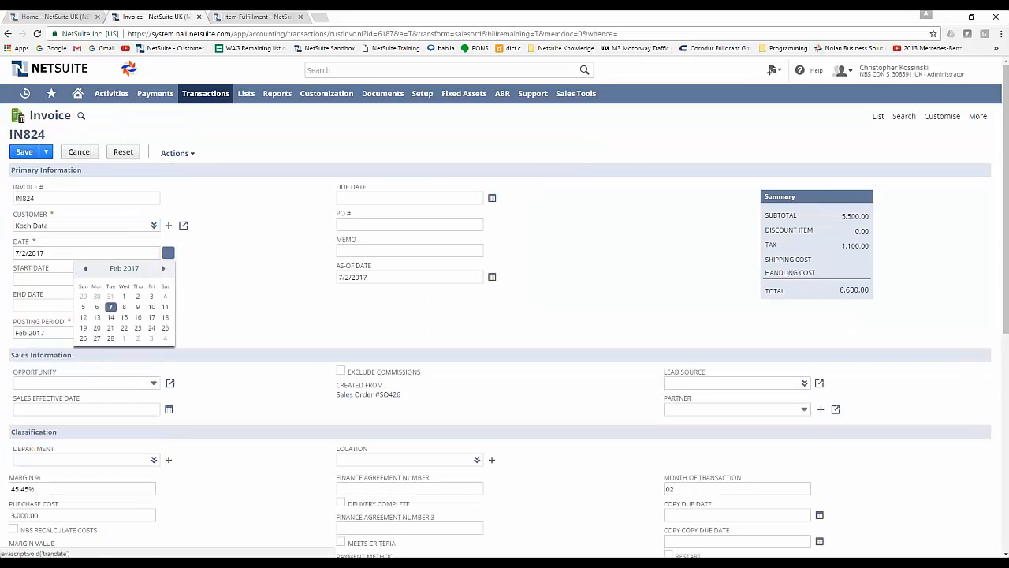
left_click(85, 268)
left_click(85, 268)
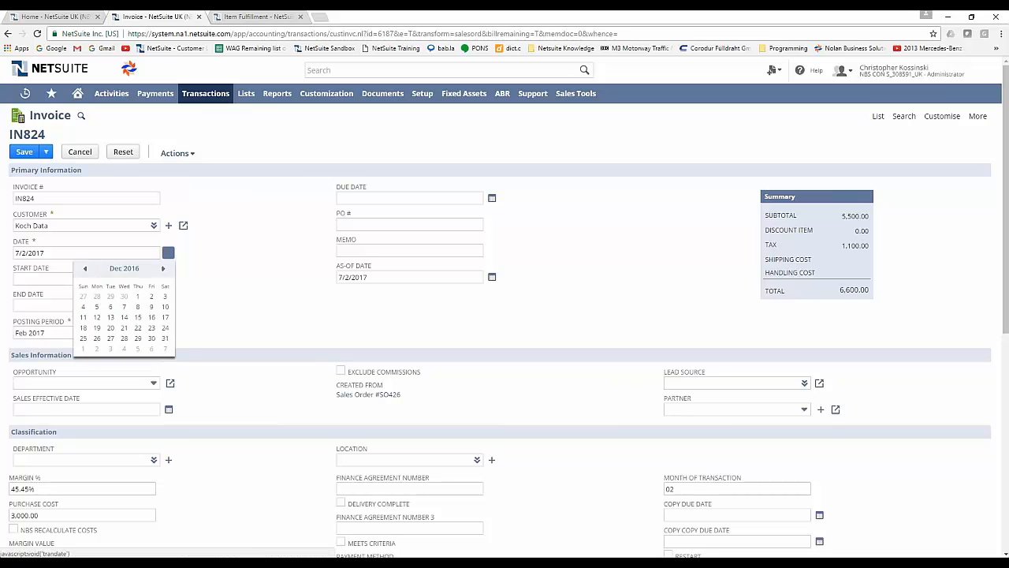
left_click(124, 317)
left_click(23, 154)
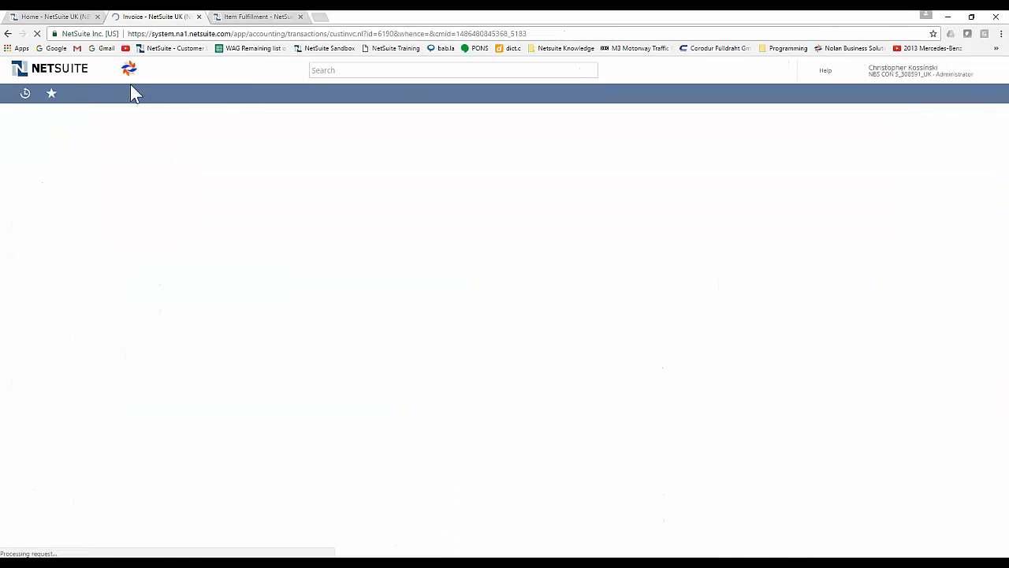
Step: Refresh the NBS Sales Margins list on the Home dashboard and open the detailed results for Dec 2016
left_click(44, 17)
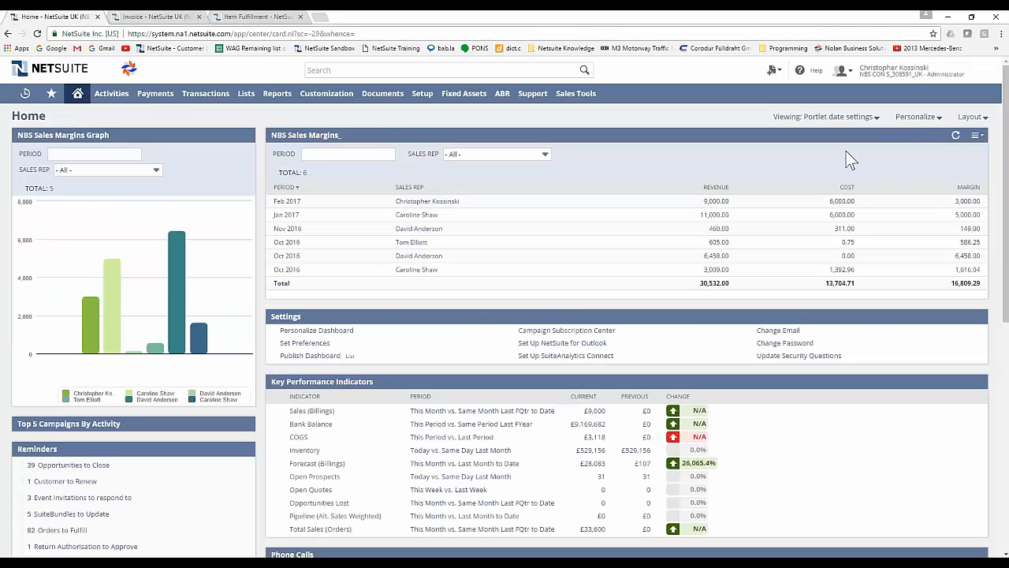
left_click(955, 137)
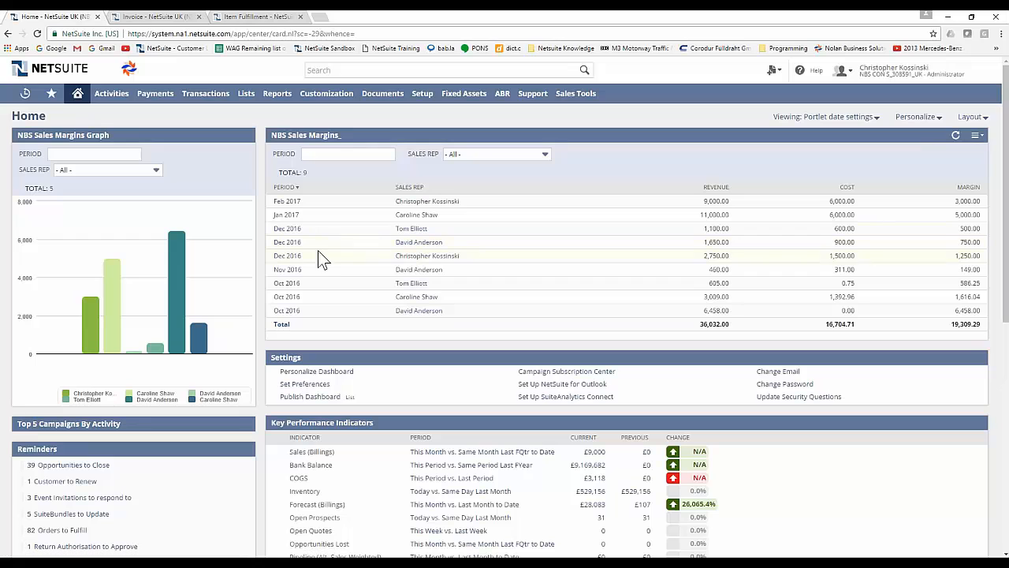
left_click(287, 241)
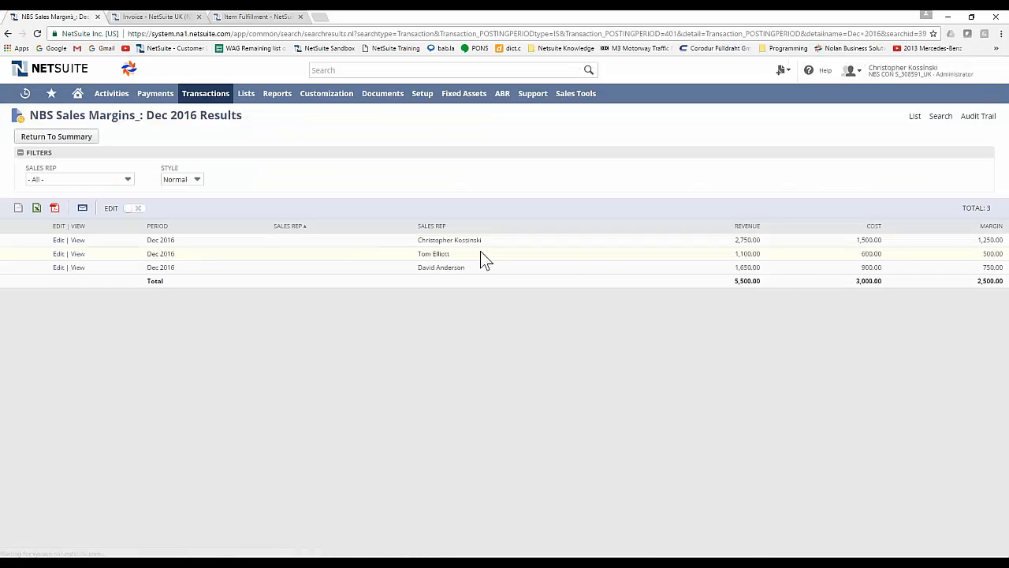
Step: Compare the Koch Data invoice subtotal with the Dec 2016 margin results, and return to the Home dashboard
left_click(144, 17)
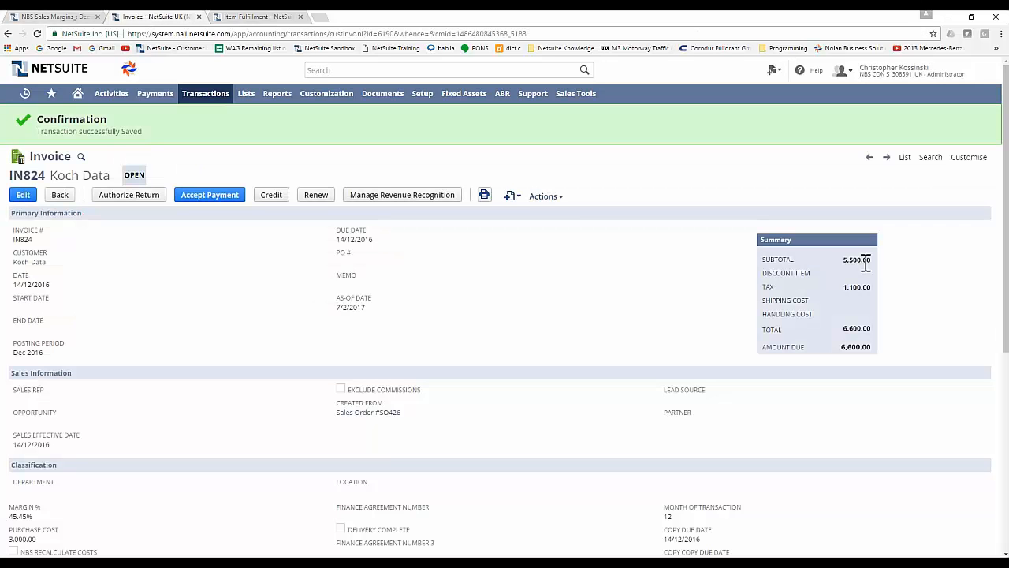
left_click(41, 18)
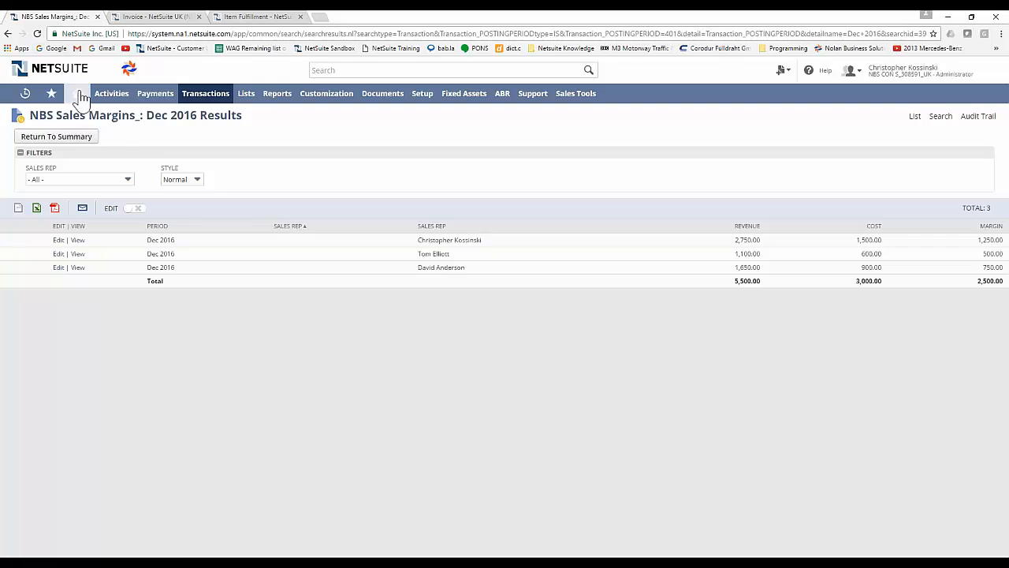
mouse_move(82, 101)
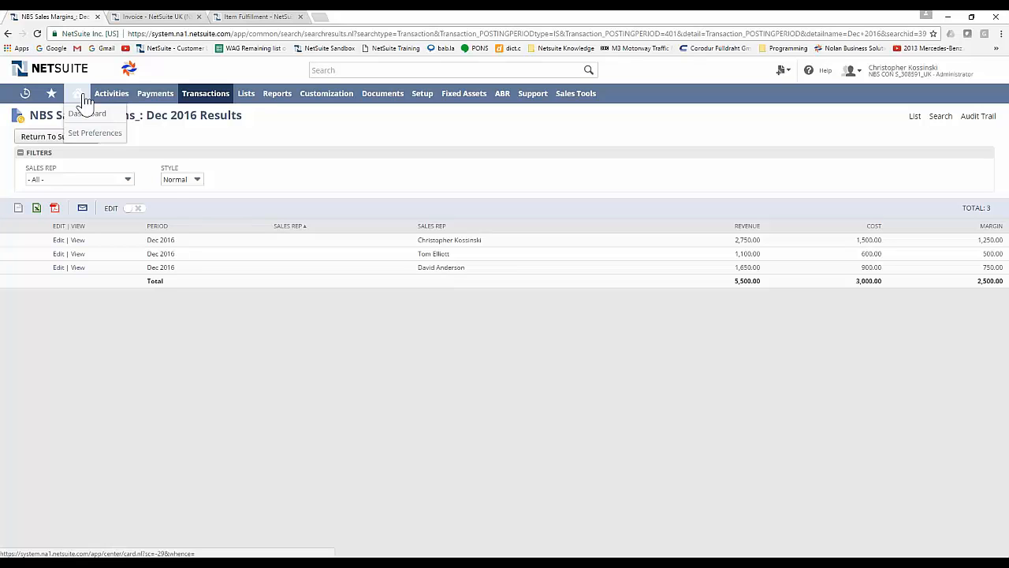
left_click(81, 98)
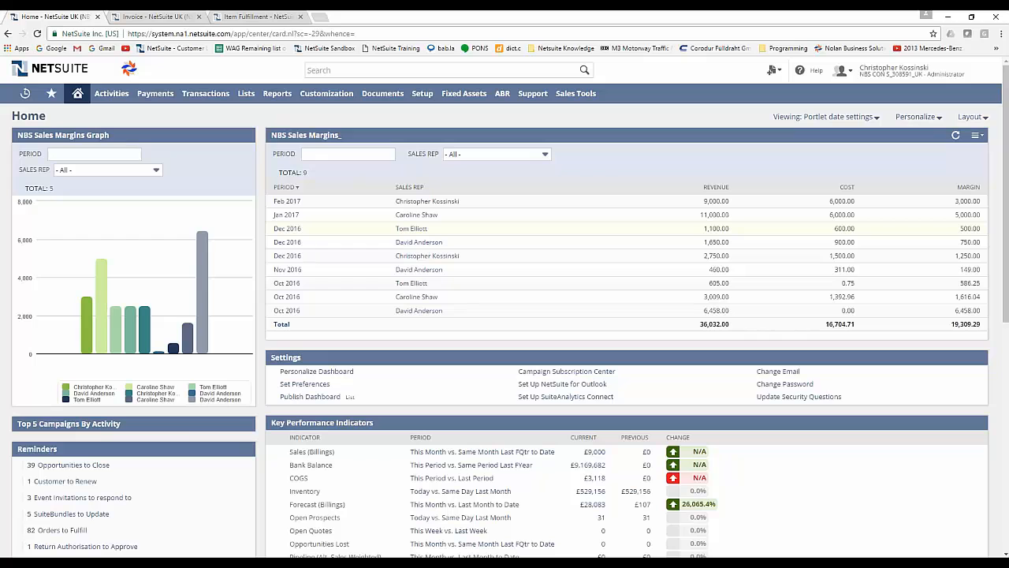
Step: Close the item fulfillment tab and start a return authorisation from the Koch Data invoice with status Pending Receipt
left_click(160, 19)
left_click(299, 17)
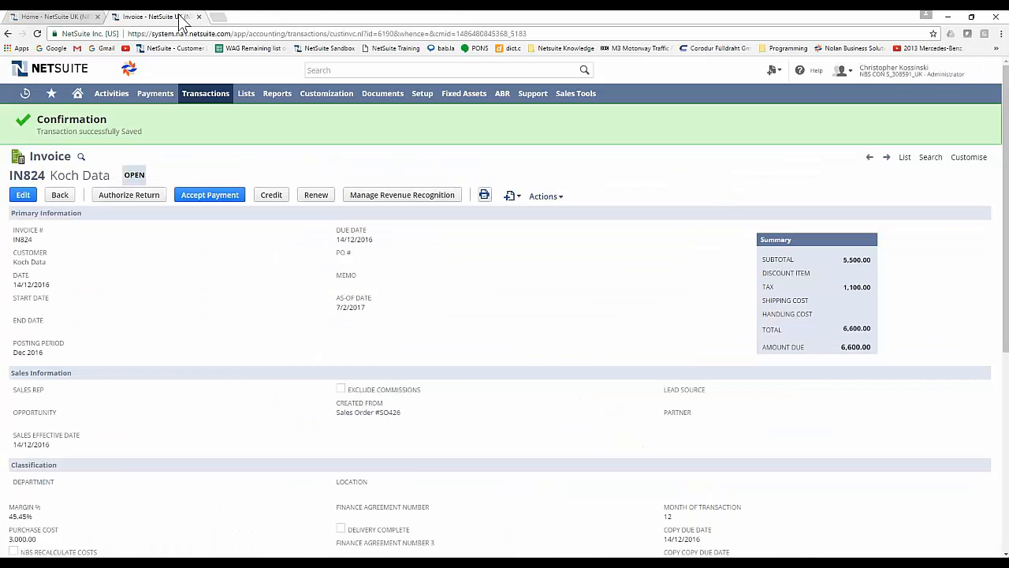
left_click(130, 203)
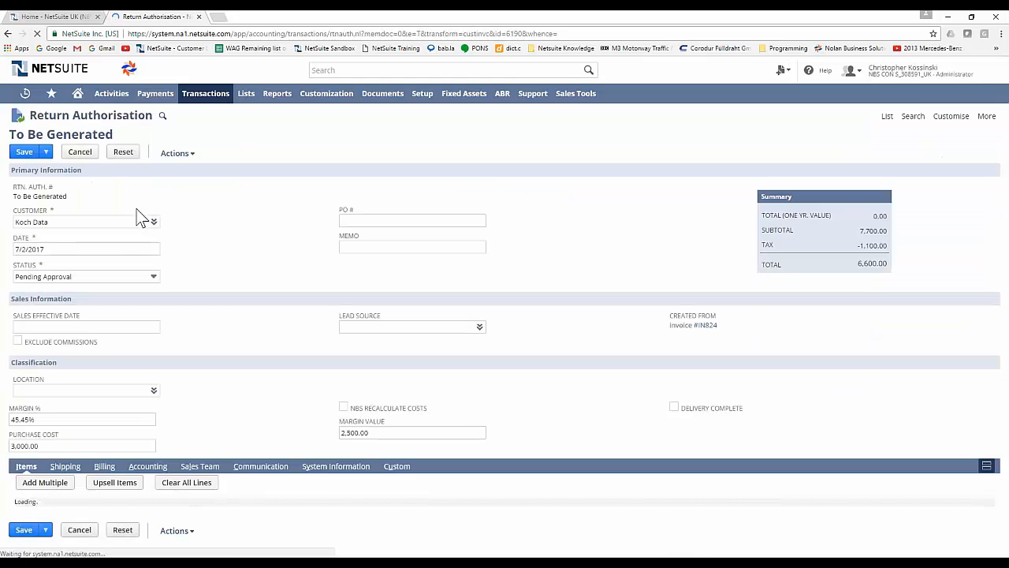
left_click(148, 268)
left_click(136, 302)
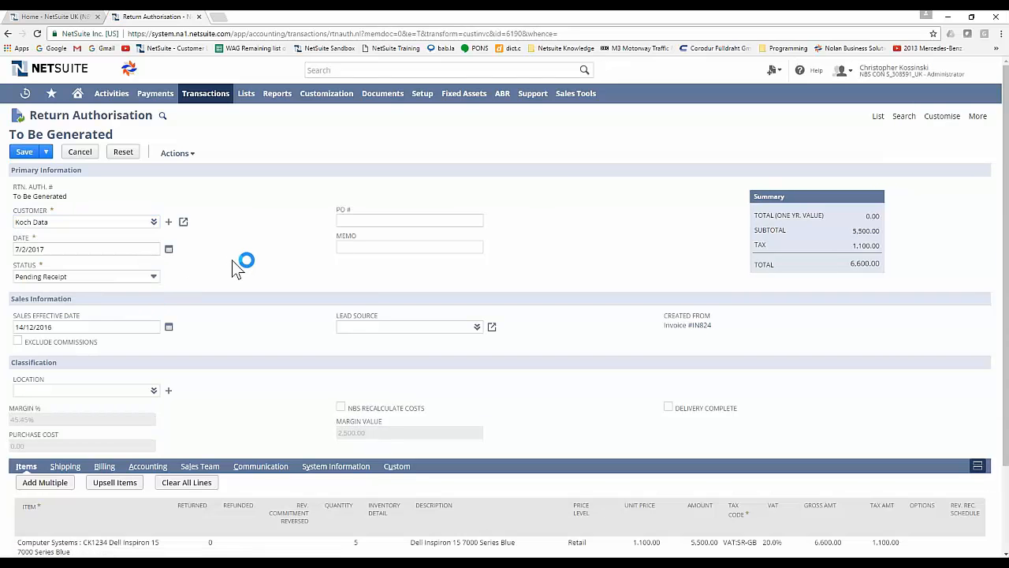
Step: Set the returned quantity of the Dell Inspiron 15 7000 Series Blue to 1 and save the return authorisation
scroll(198, 323, "down", 3)
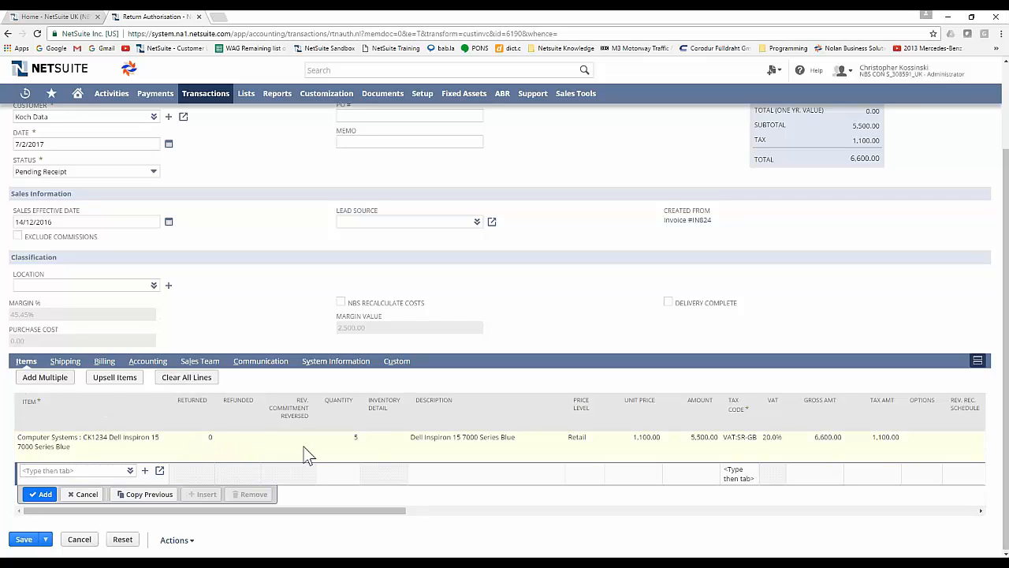
left_click(349, 444)
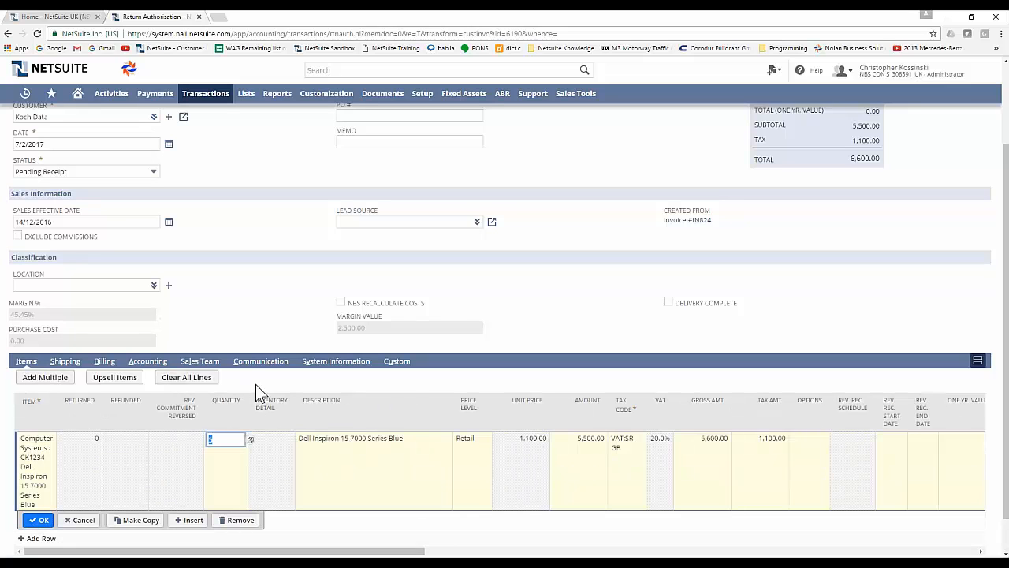
type("1")
scroll(71, 506, "down", 1)
left_click(38, 477)
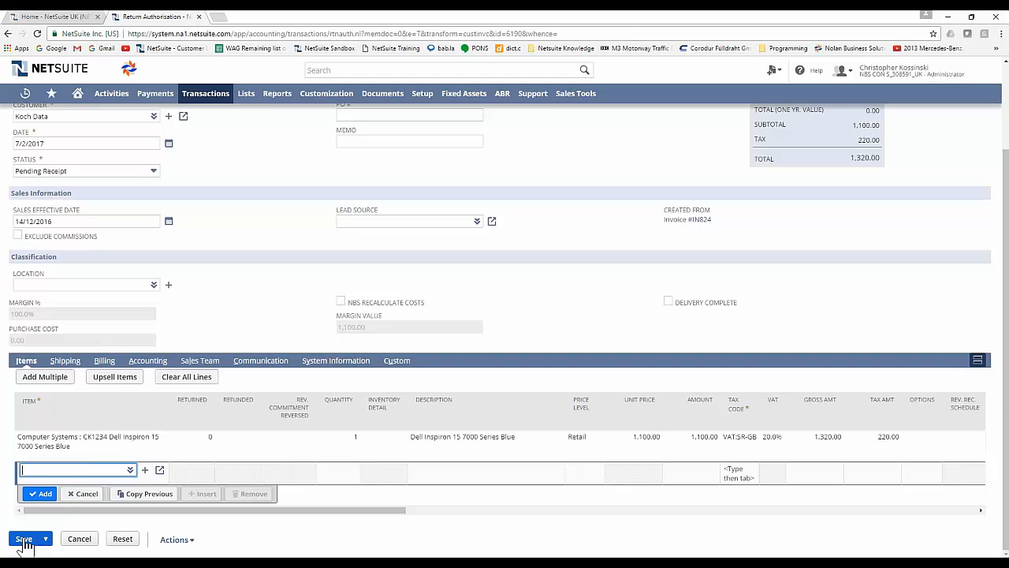
left_click(24, 540)
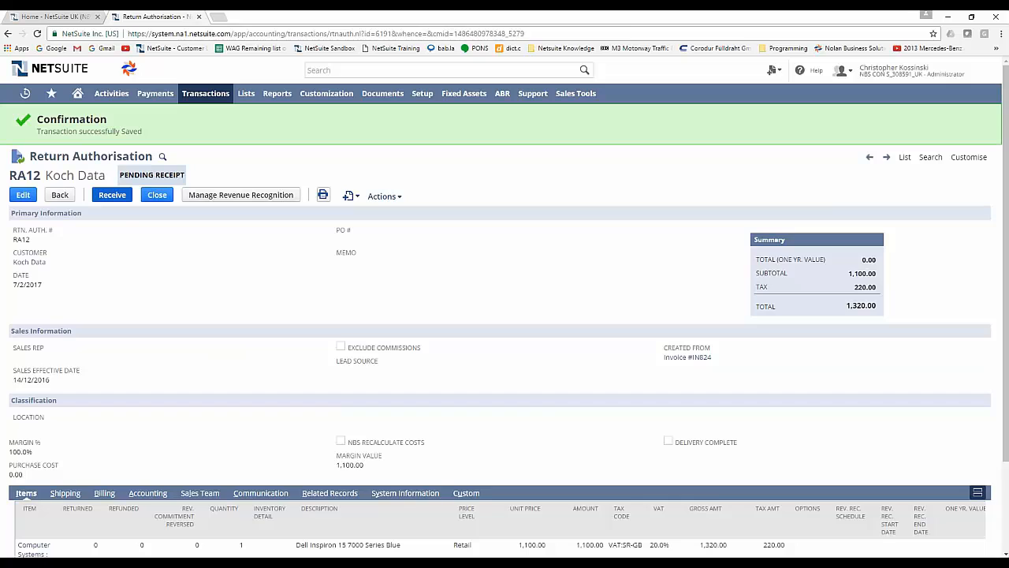
Step: Receive the returned item into Warehouse : Guildford and save the item receipt
left_click(117, 197)
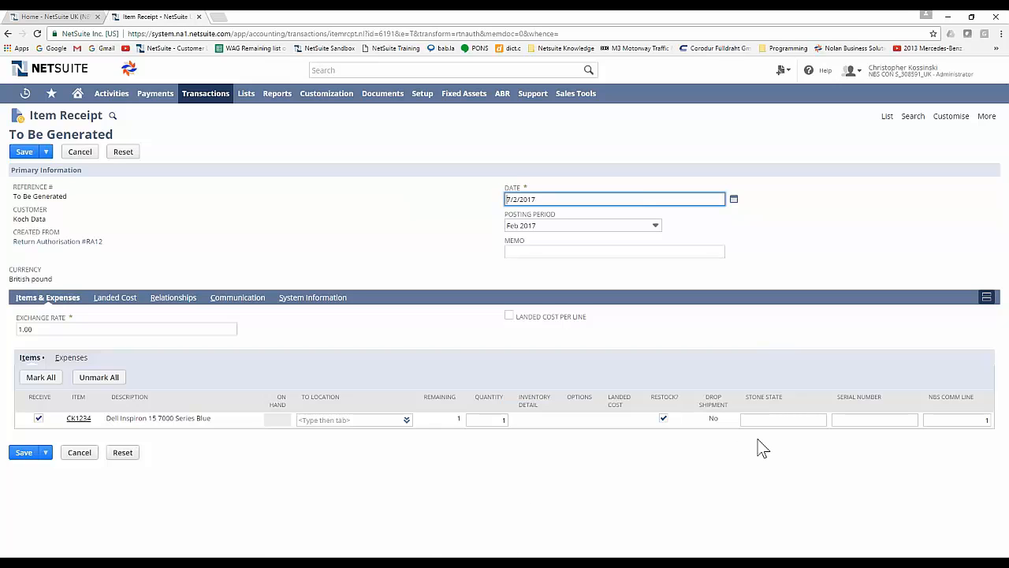
left_click(24, 151)
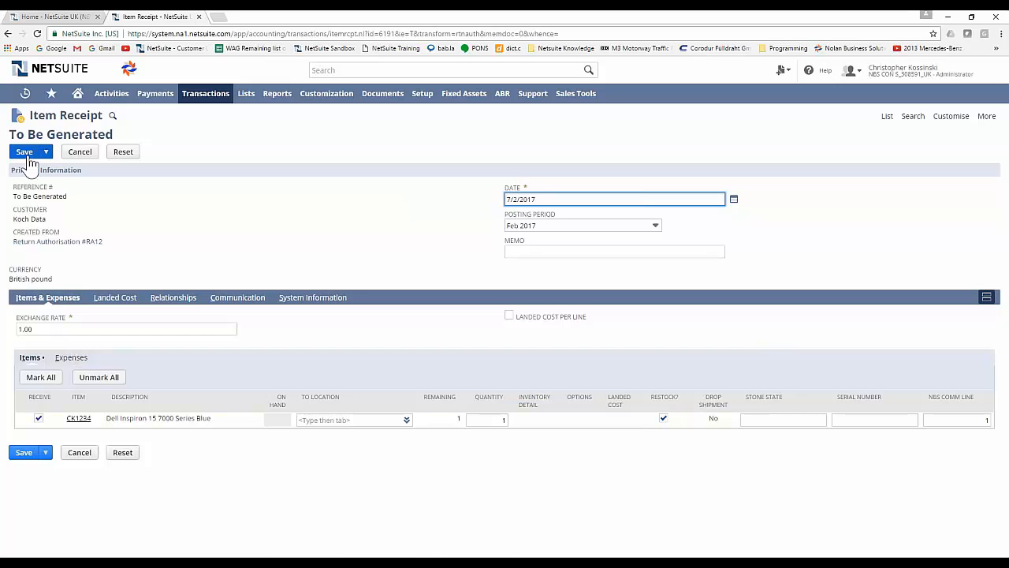
left_click(592, 96)
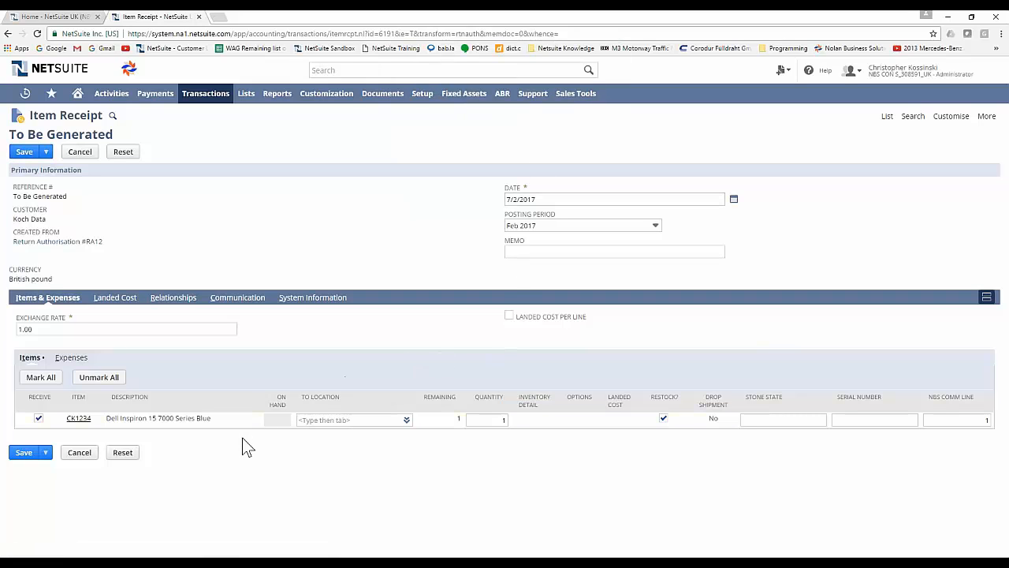
left_click(347, 419)
type("gui")
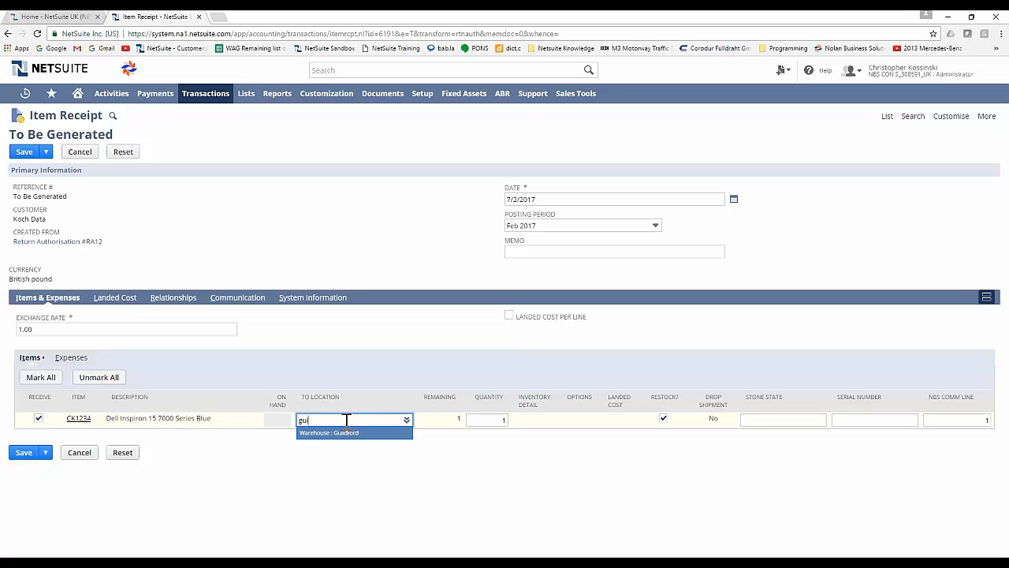
key("Return")
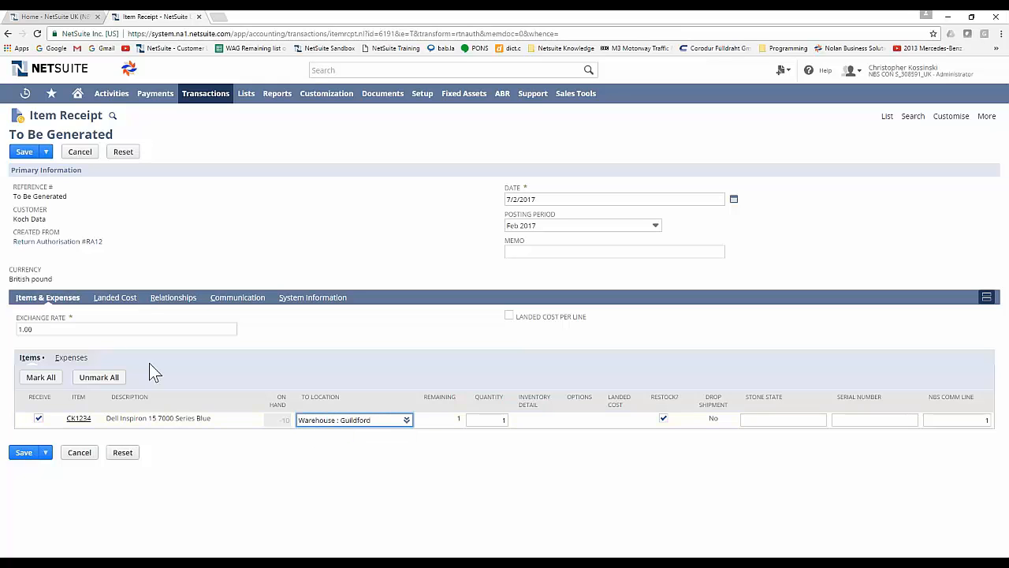
left_click(25, 453)
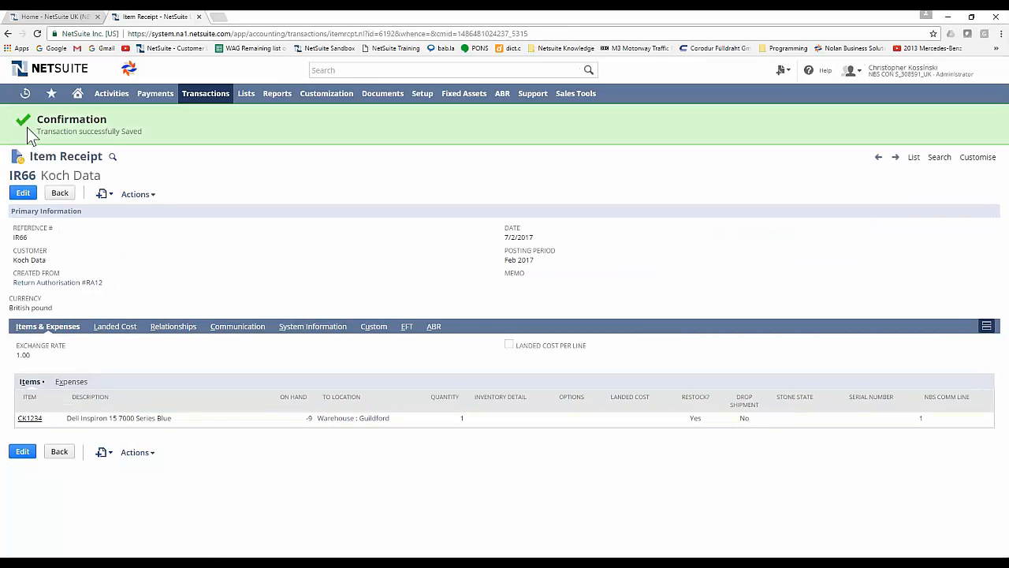
Step: Refund the Koch Data return authorisation with a credit memo, setting its date and sales effective date to 7/3/2017
mouse_move(25, 94)
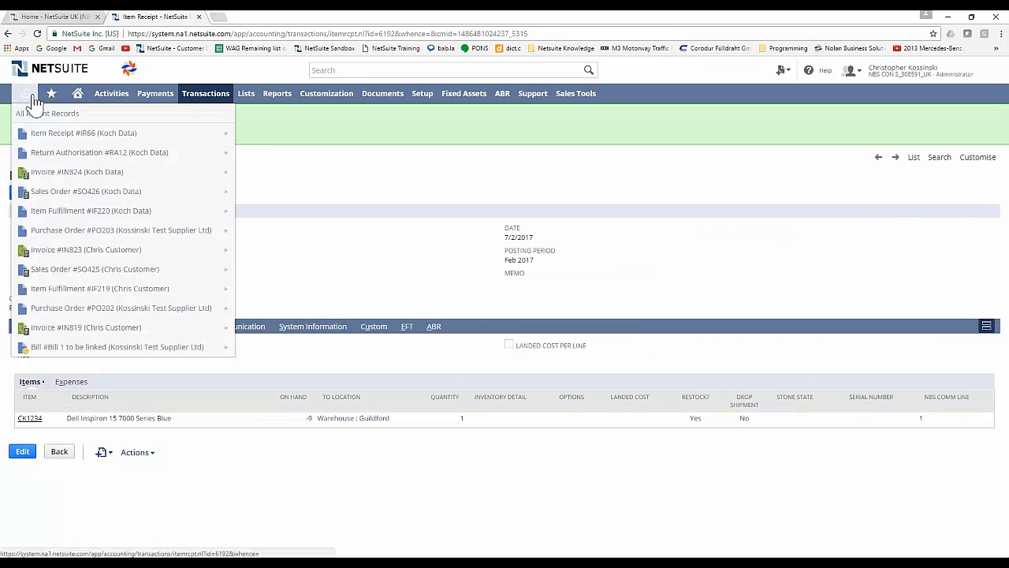
left_click(78, 163)
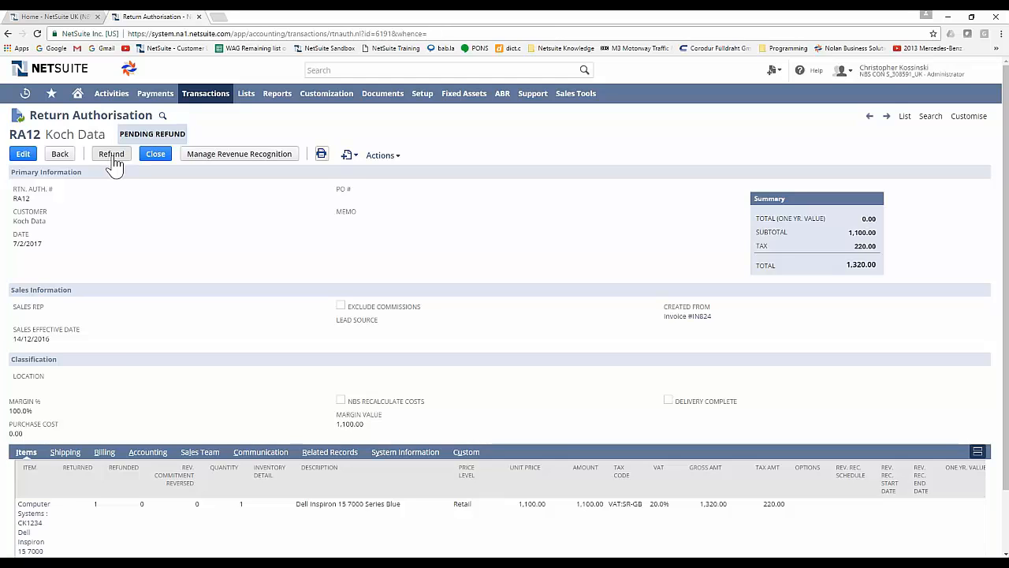
left_click(113, 158)
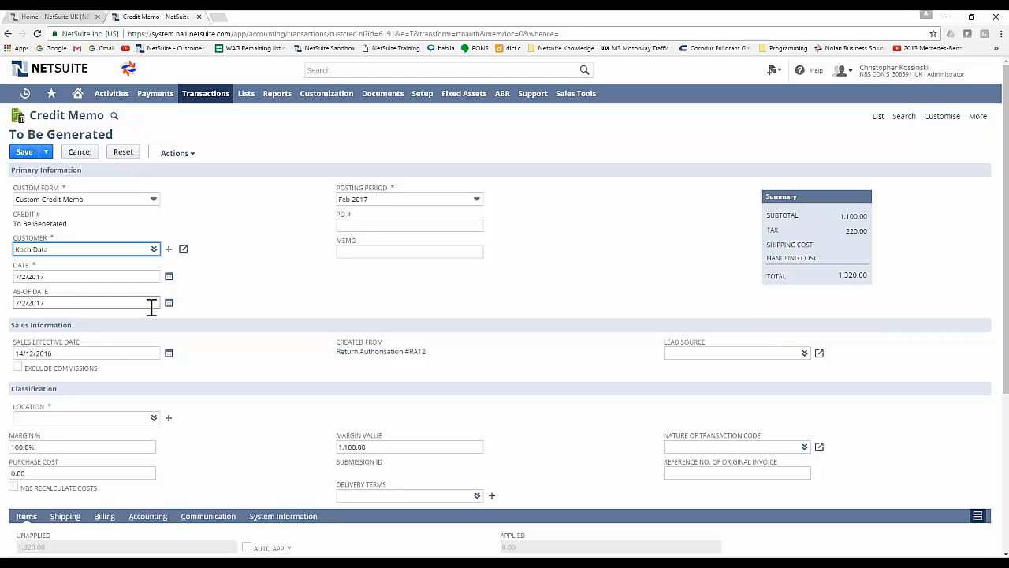
left_click(168, 276)
left_click(164, 292)
left_click(110, 330)
left_click(210, 276)
left_click(144, 352)
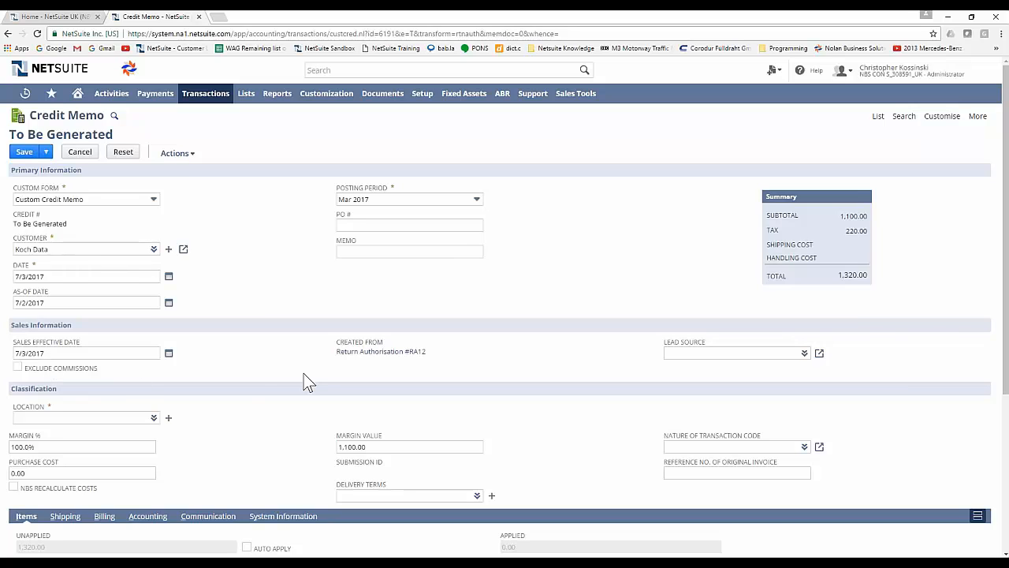
Step: Set the credit memo's location to Warehouse : Guildford and save the memo
scroll(255, 368, "down", 2)
scroll(260, 383, "down", 3)
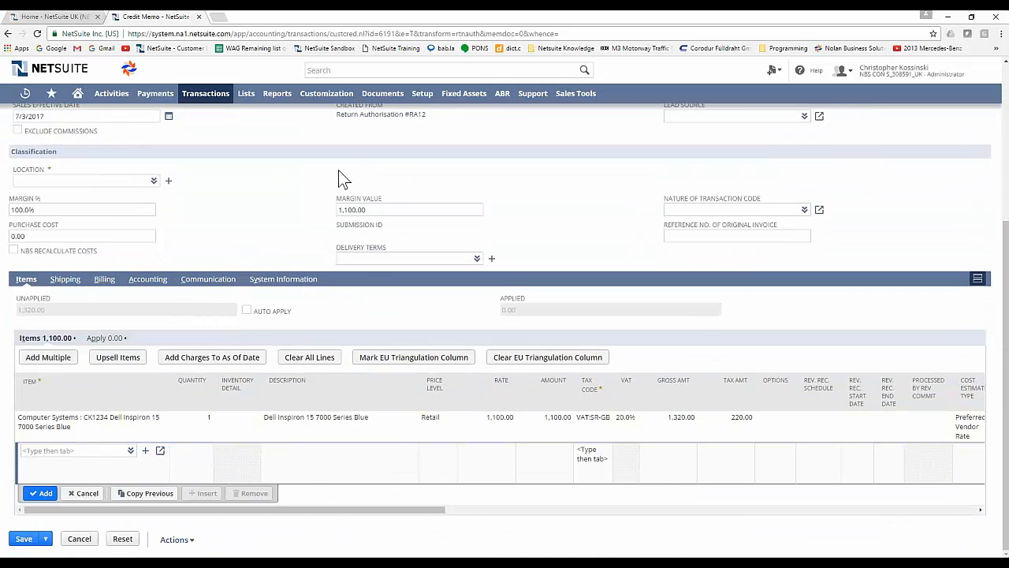
left_click(63, 180)
type("gui")
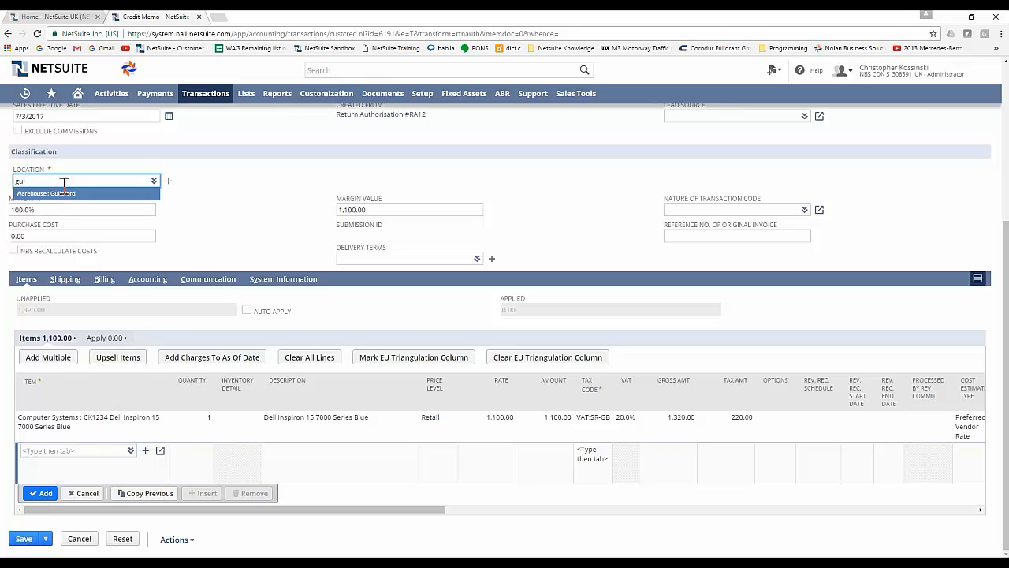
left_click(64, 192)
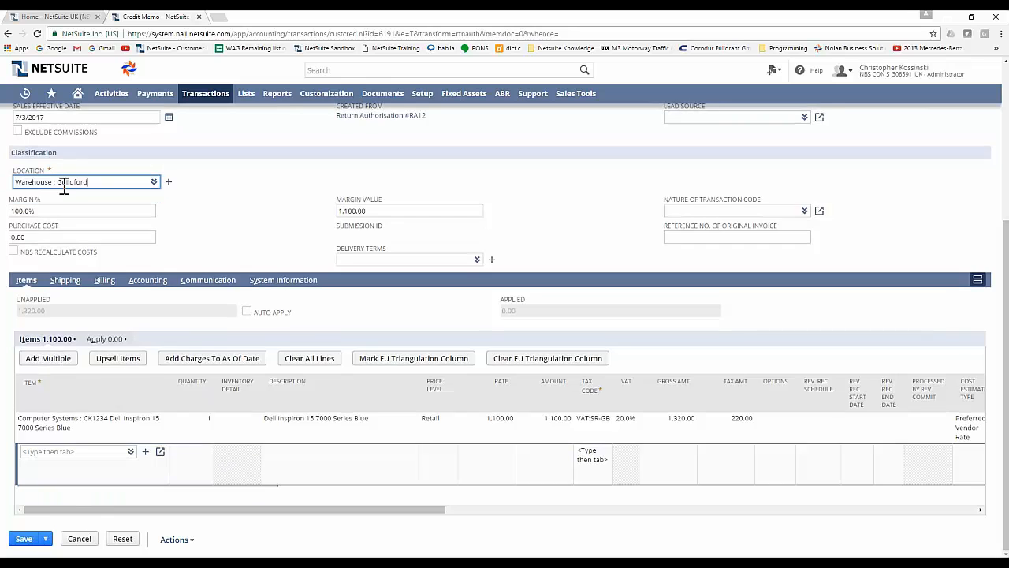
left_click(23, 538)
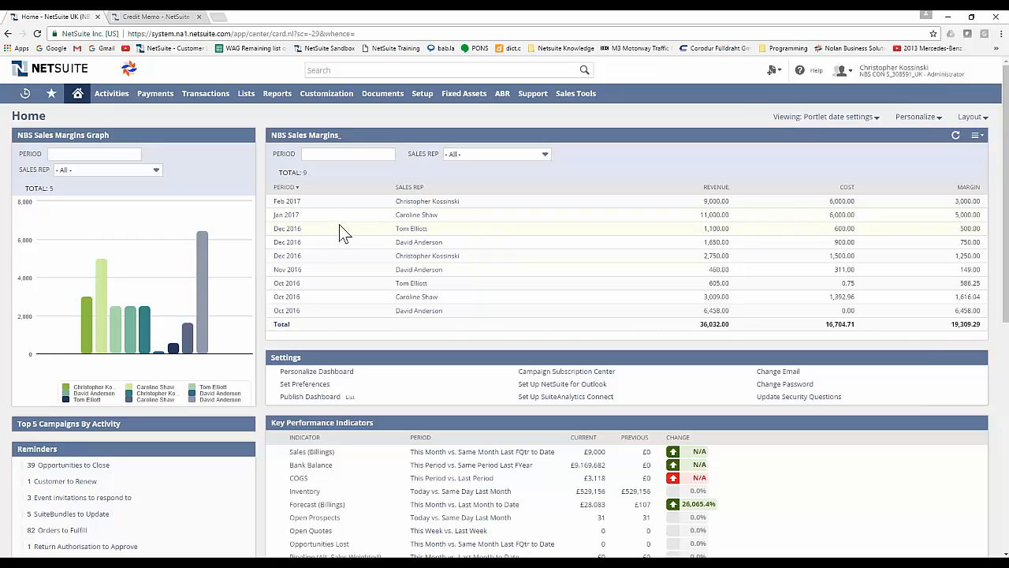
Step: Refresh the NBS Sales Margins list and graph on the Home dashboard to review the credit's effect
left_click(957, 140)
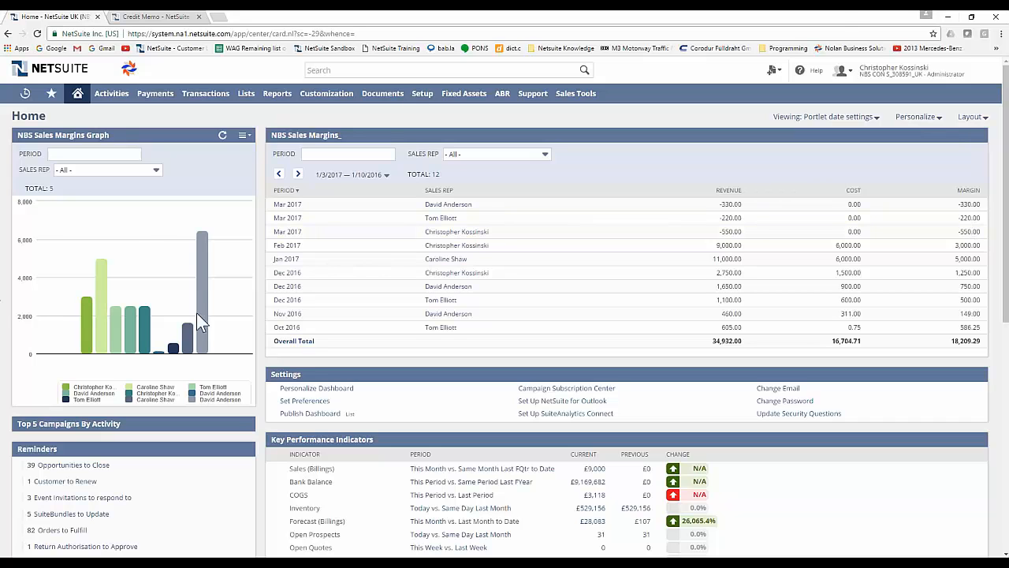
left_click(224, 137)
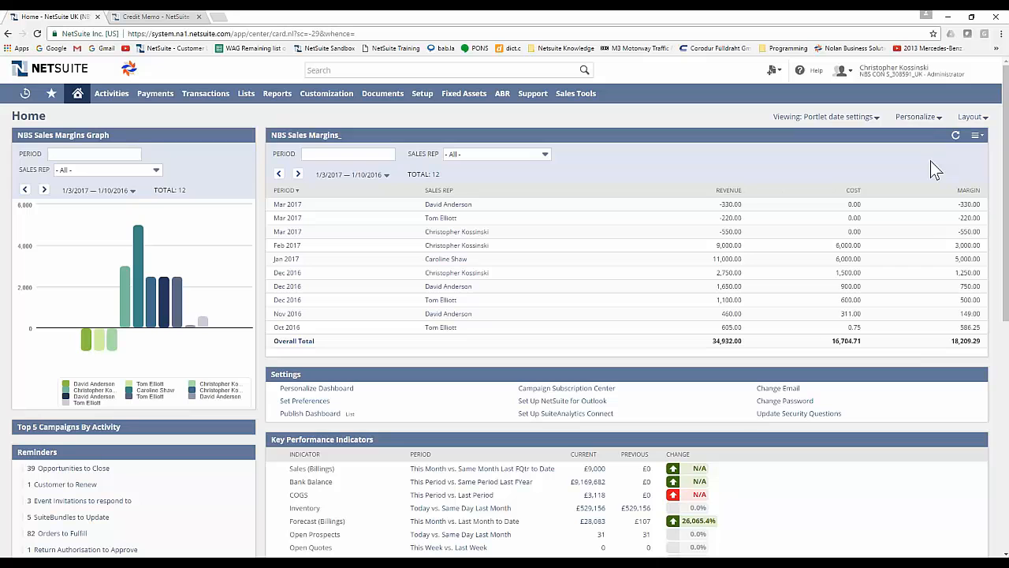
Step: Switch to the eInteract Administrator role and open a new sales order form
mouse_move(908, 76)
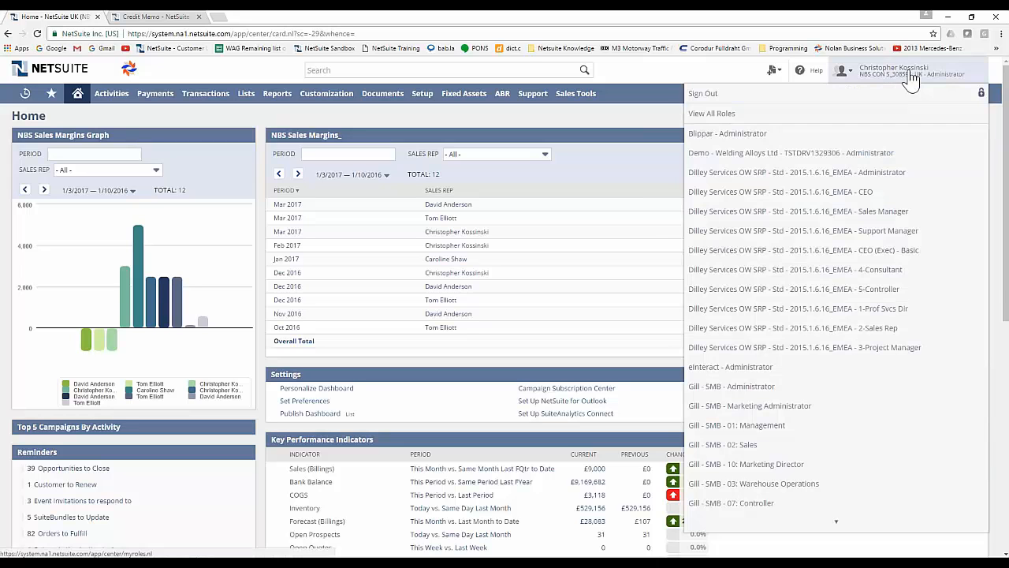
left_click(741, 373)
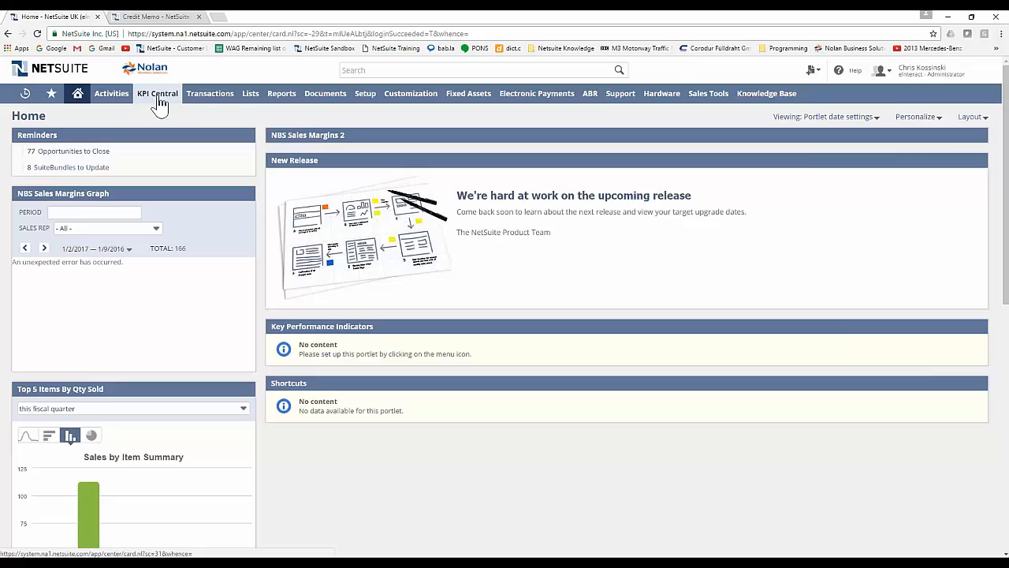
mouse_move(206, 102)
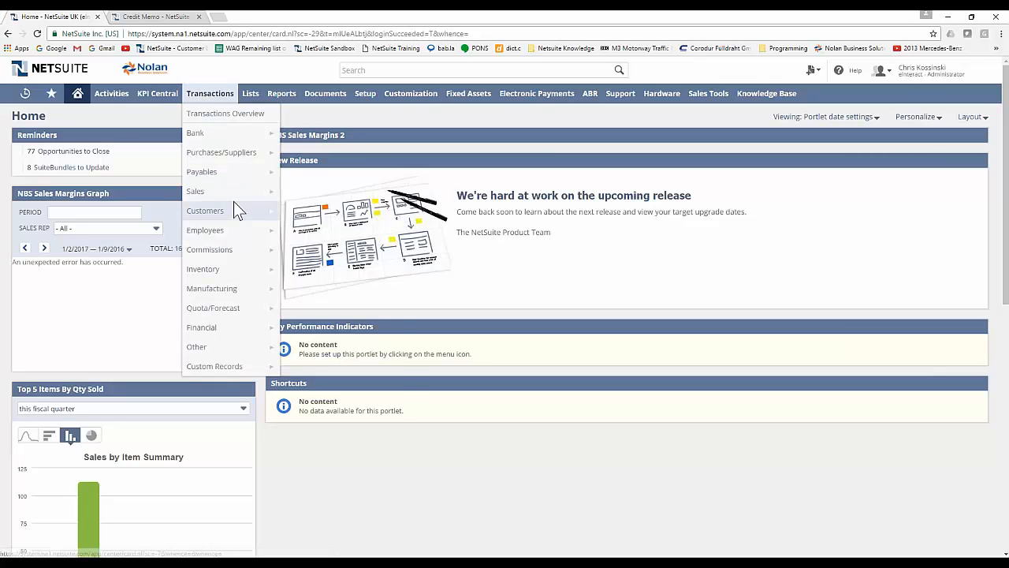
mouse_move(231, 191)
left_click(407, 229)
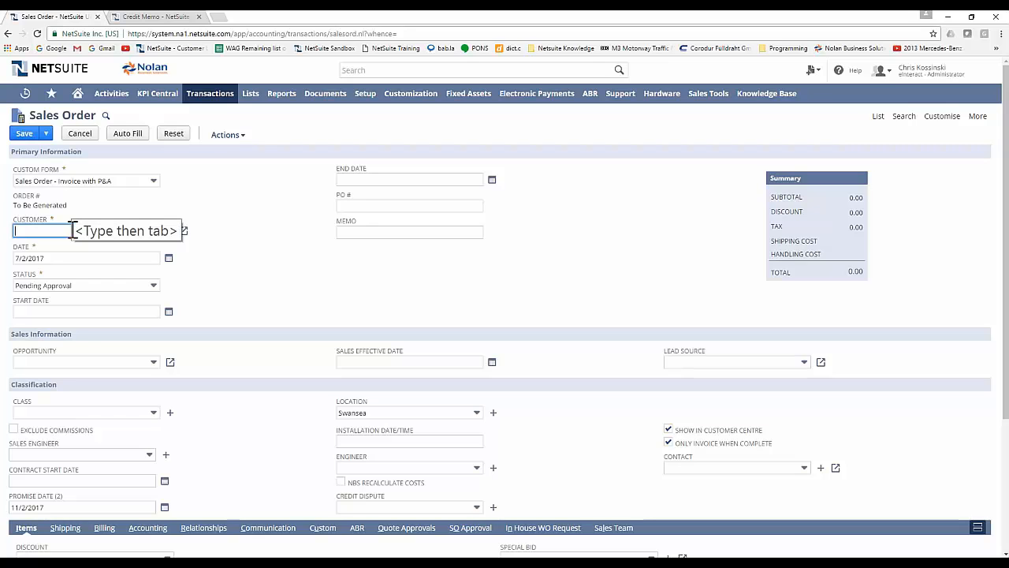
Step: Set the sales order's customer to Adley Electric Ltd and its status to Pending Fulfillment
type("adley")
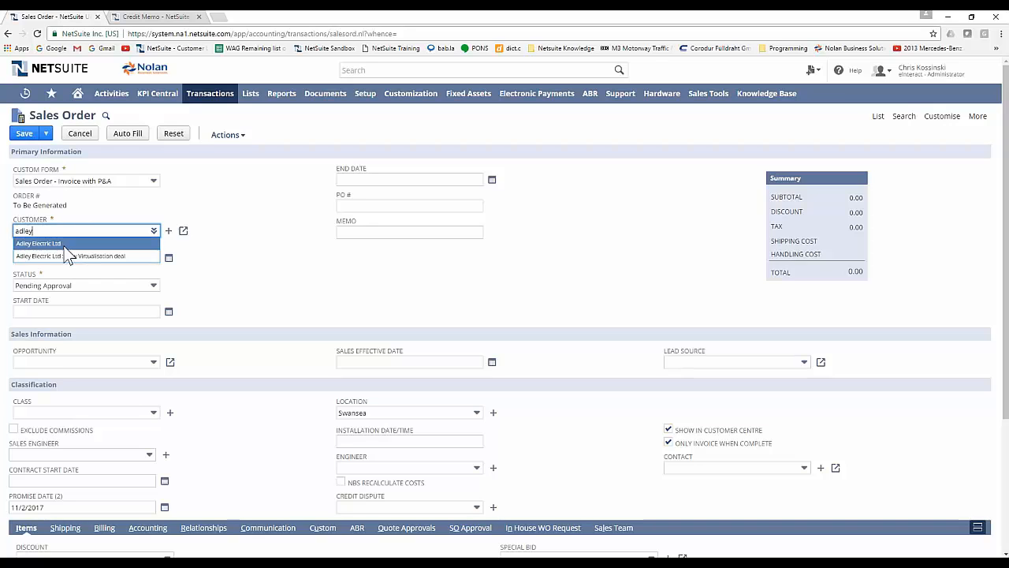
left_click(62, 244)
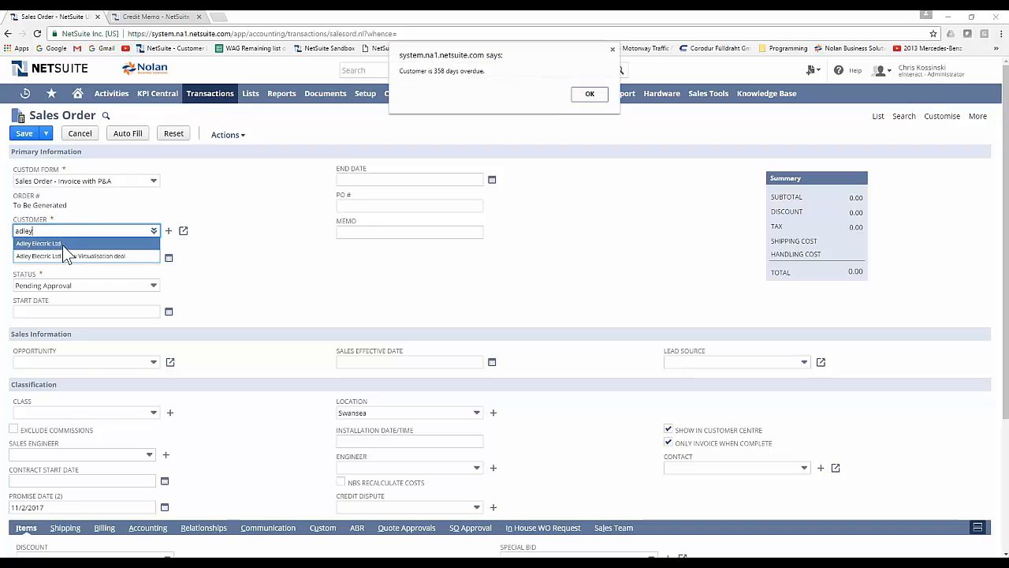
left_click(589, 93)
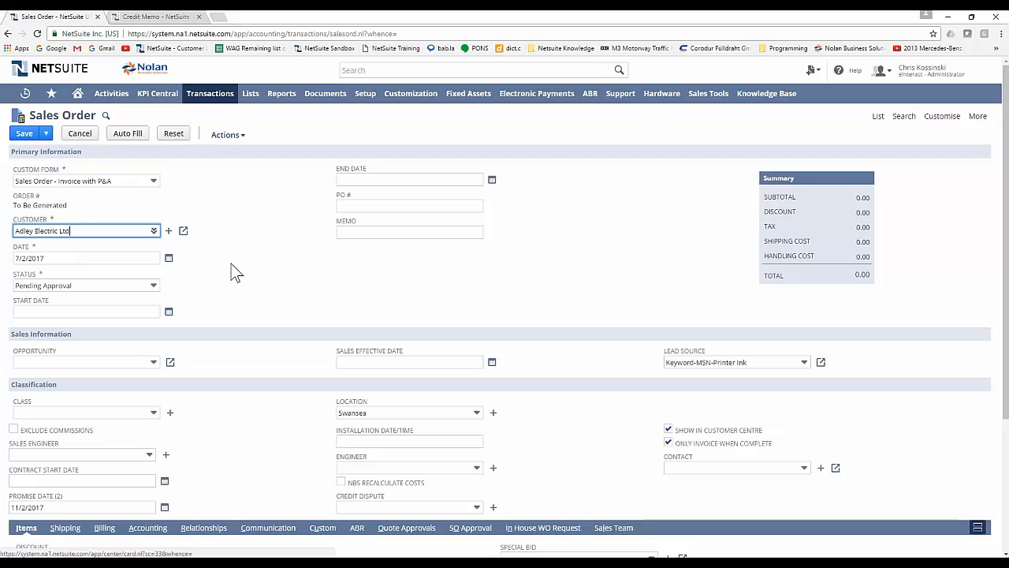
left_click(156, 290)
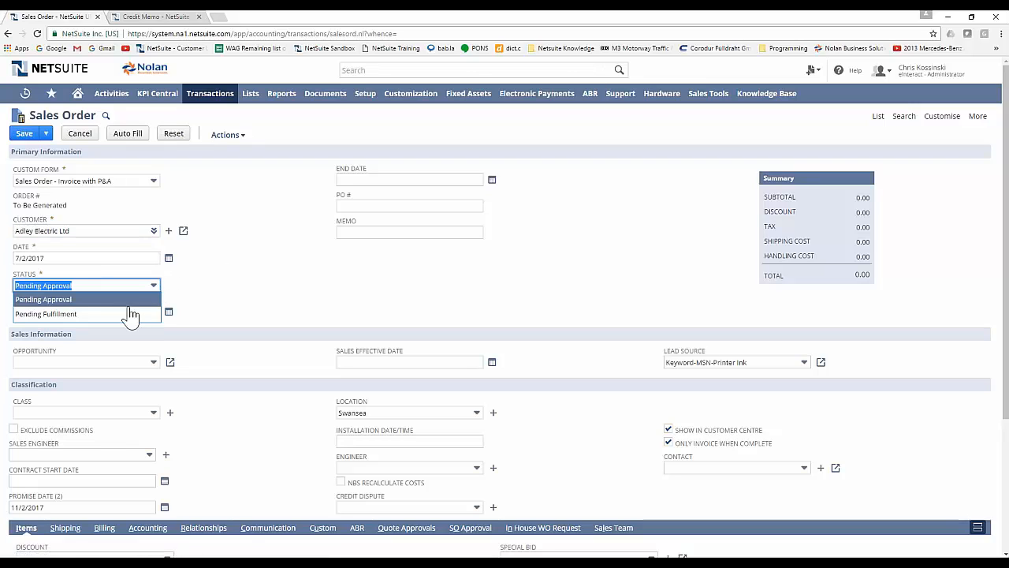
left_click(124, 313)
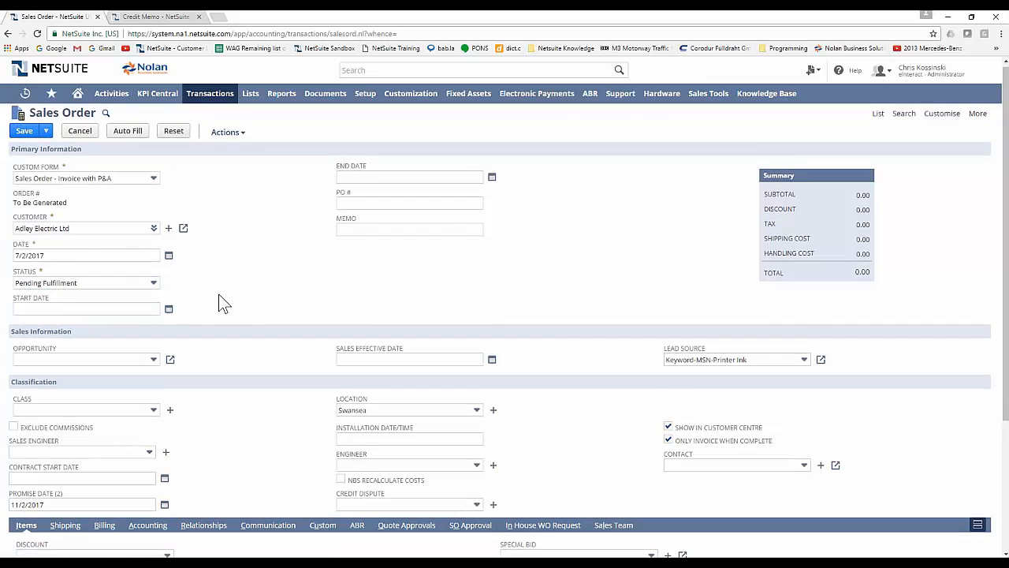
Step: Enter item CN01 Targus Notepac on the order's first item line with a quantity of 2
scroll(215, 300, "down", 3)
left_click(72, 476)
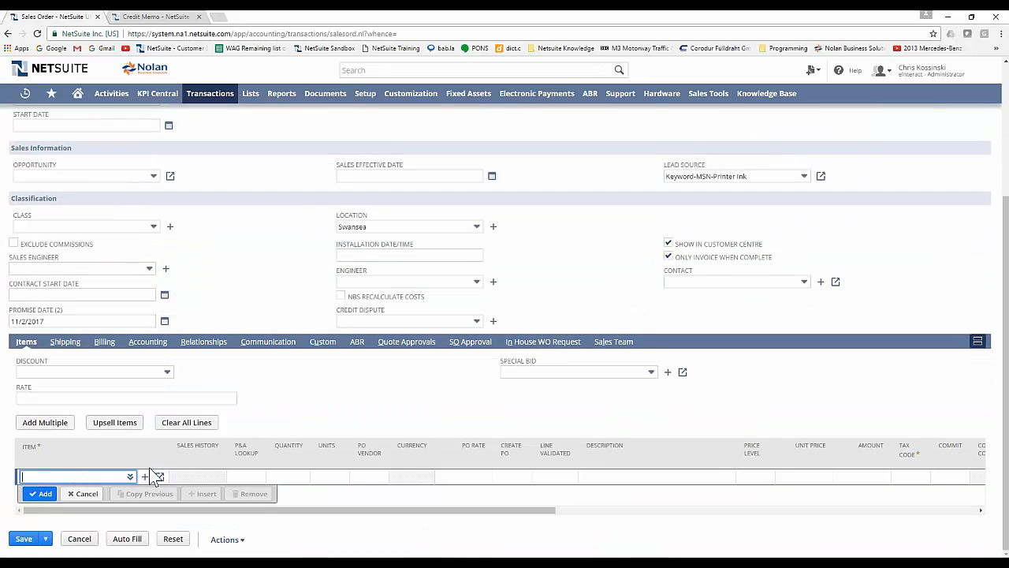
type("cn01")
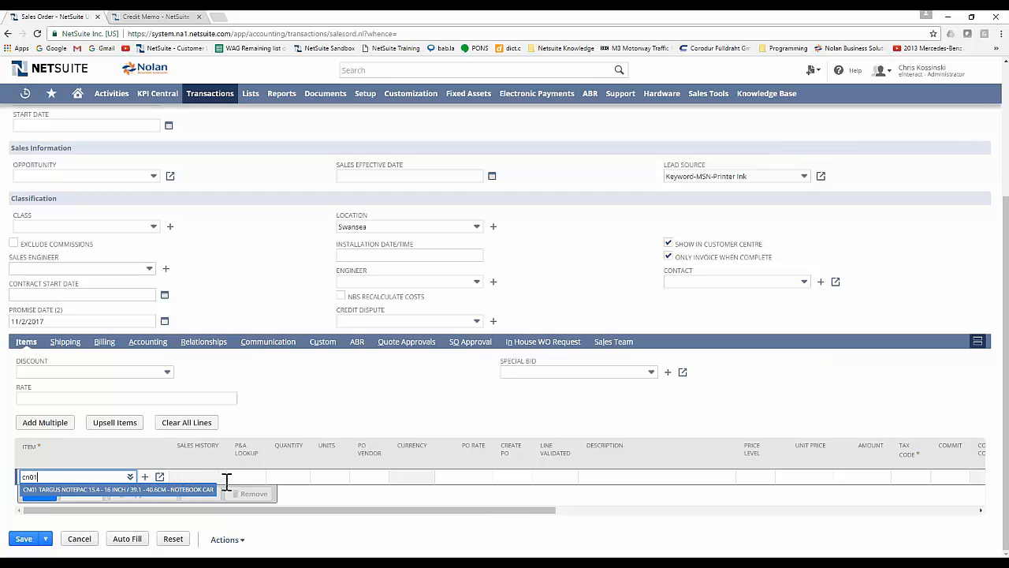
key("Tab")
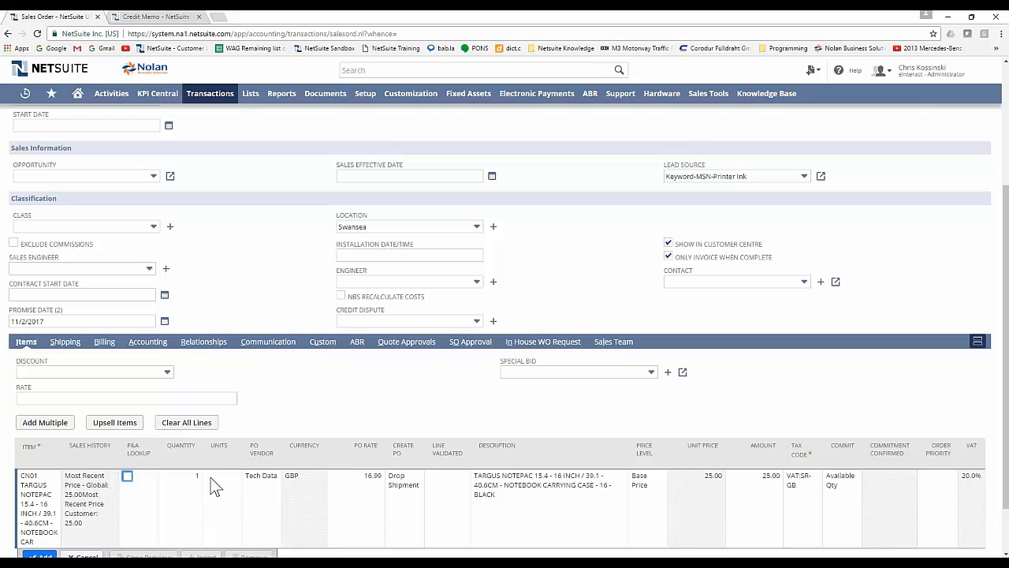
left_click(186, 482)
type("2")
key("Tab")
Step: Run the P&A lookup for the CN01 line, compare the Tech Data and West Coast prices, availability and ATP dates, and close the enquiry
left_click(129, 478)
left_click(127, 477)
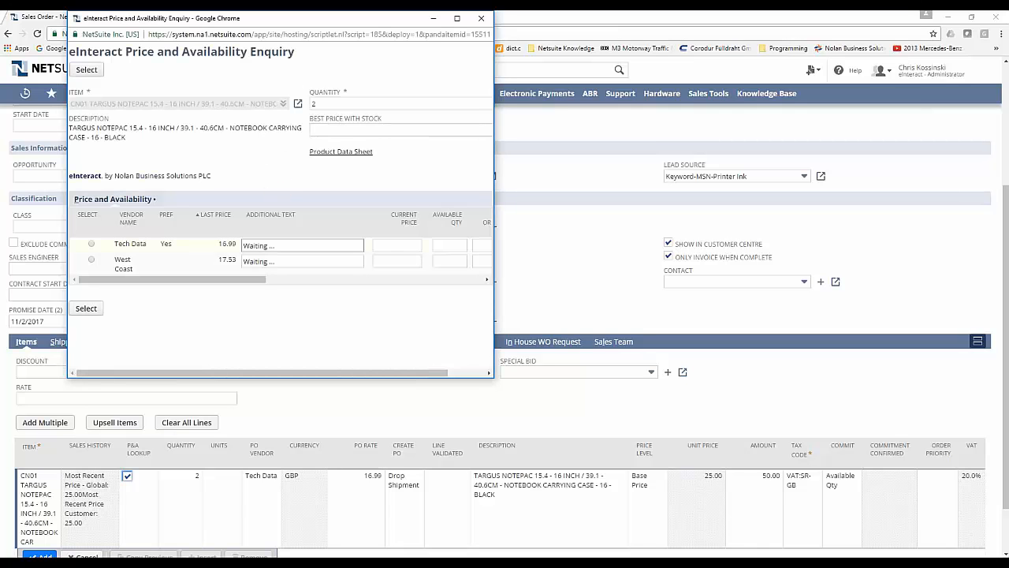
left_click_drag(220, 281, 169, 261)
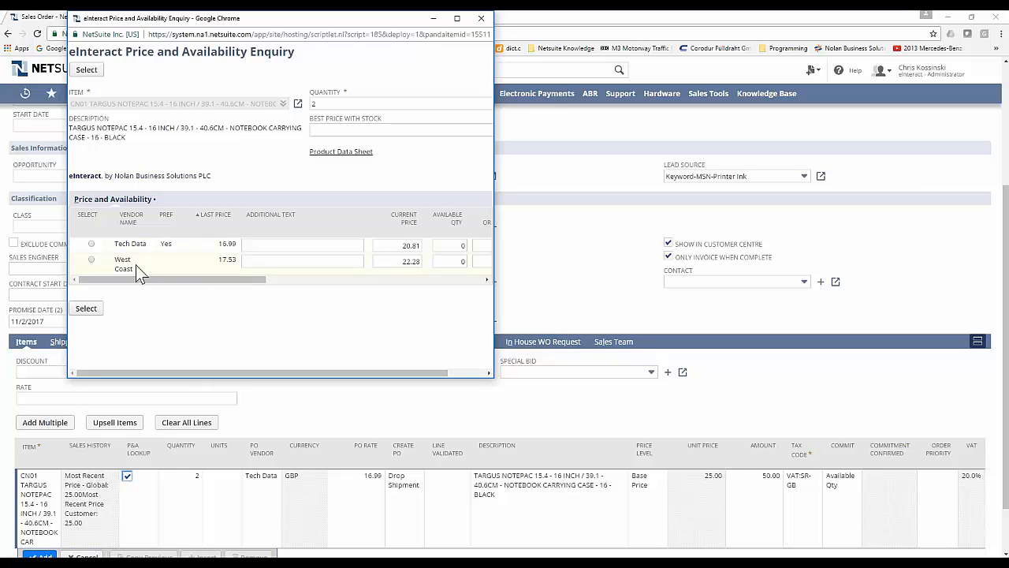
left_click_drag(135, 280, 152, 280)
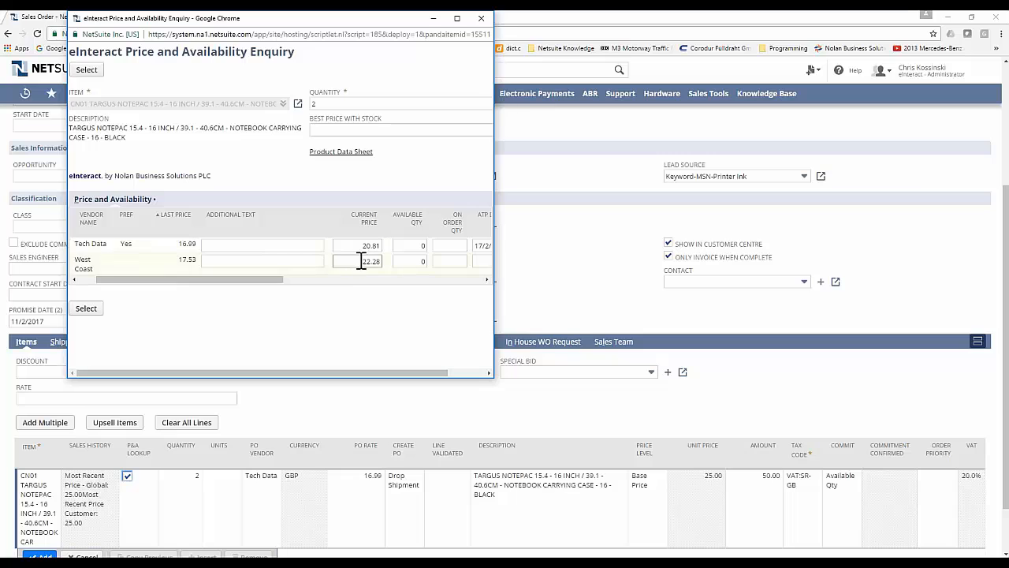
left_click_drag(259, 280, 323, 297)
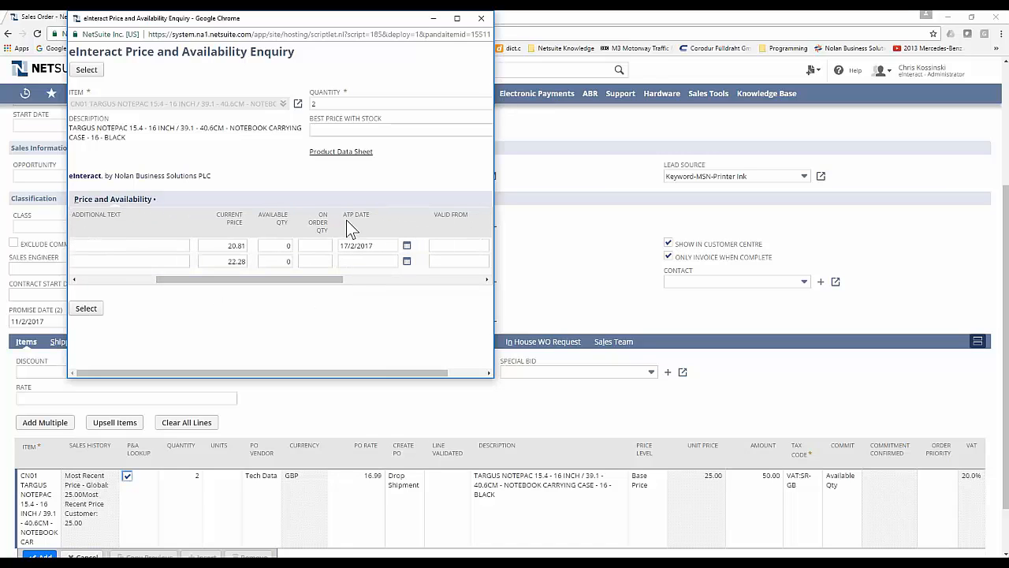
mouse_move(320, 287)
left_mouse_down()
mouse_move(250, 285)
mouse_move(322, 295)
left_mouse_up()
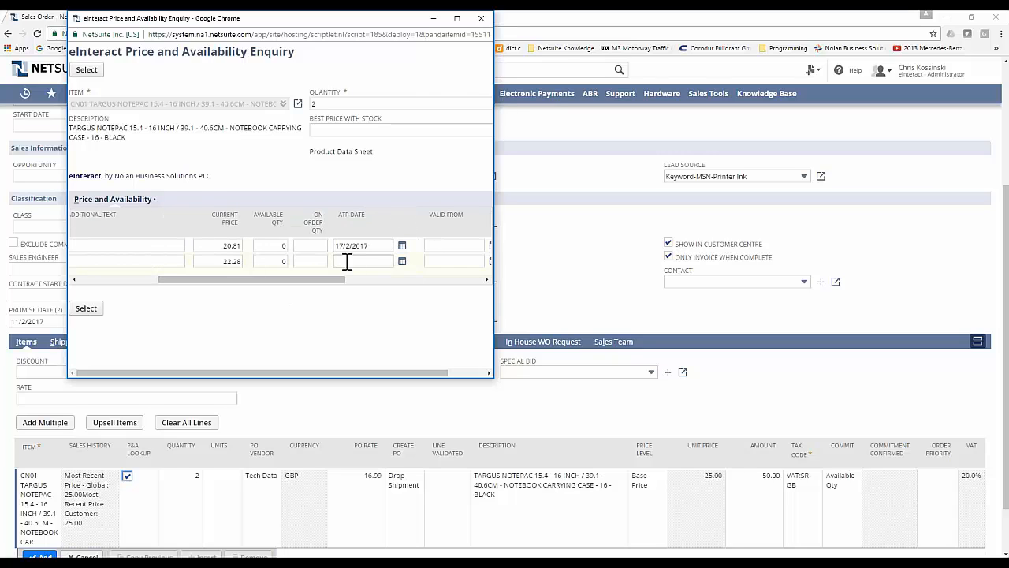
left_click_drag(338, 286, 216, 288)
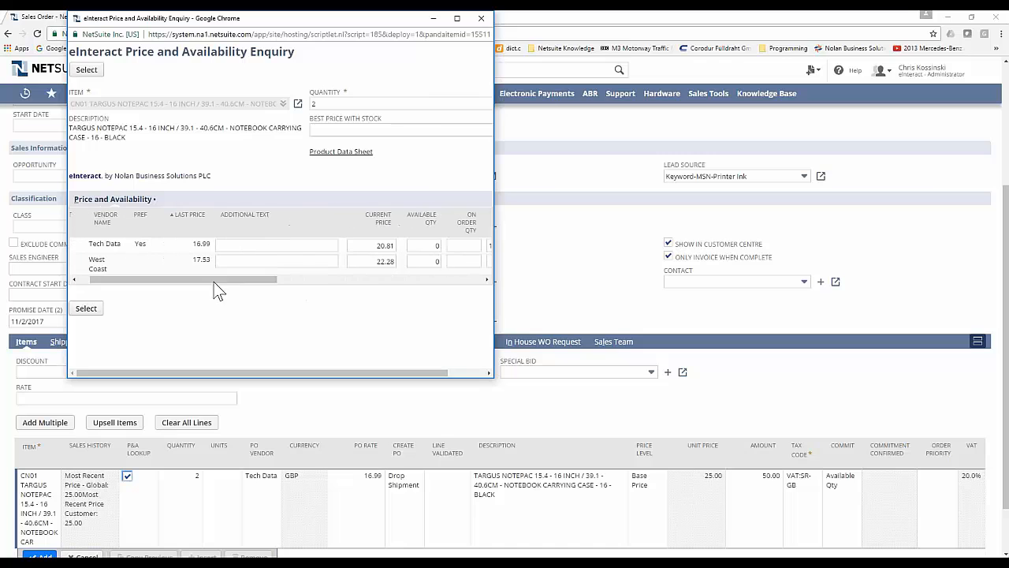
left_click(481, 19)
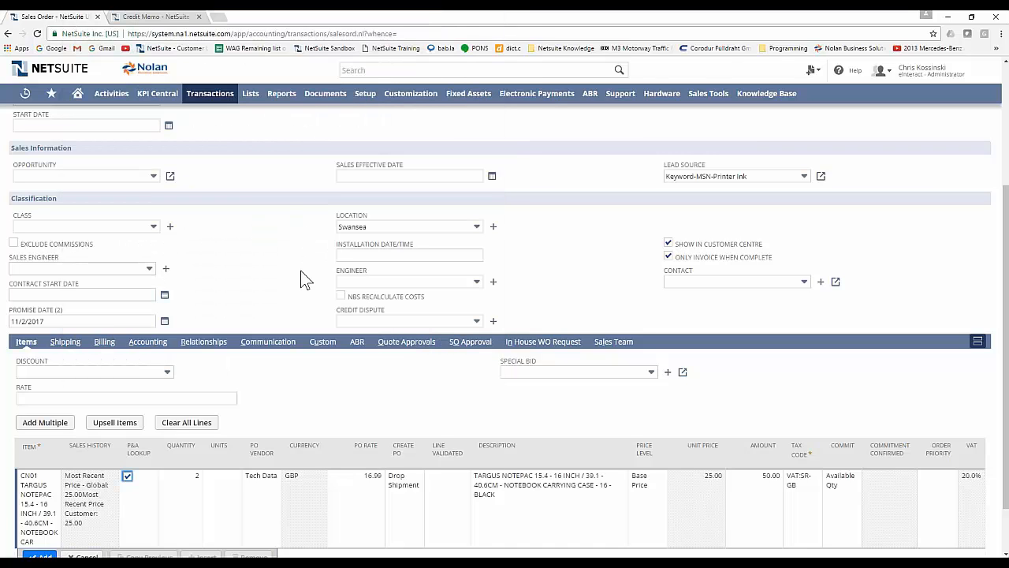